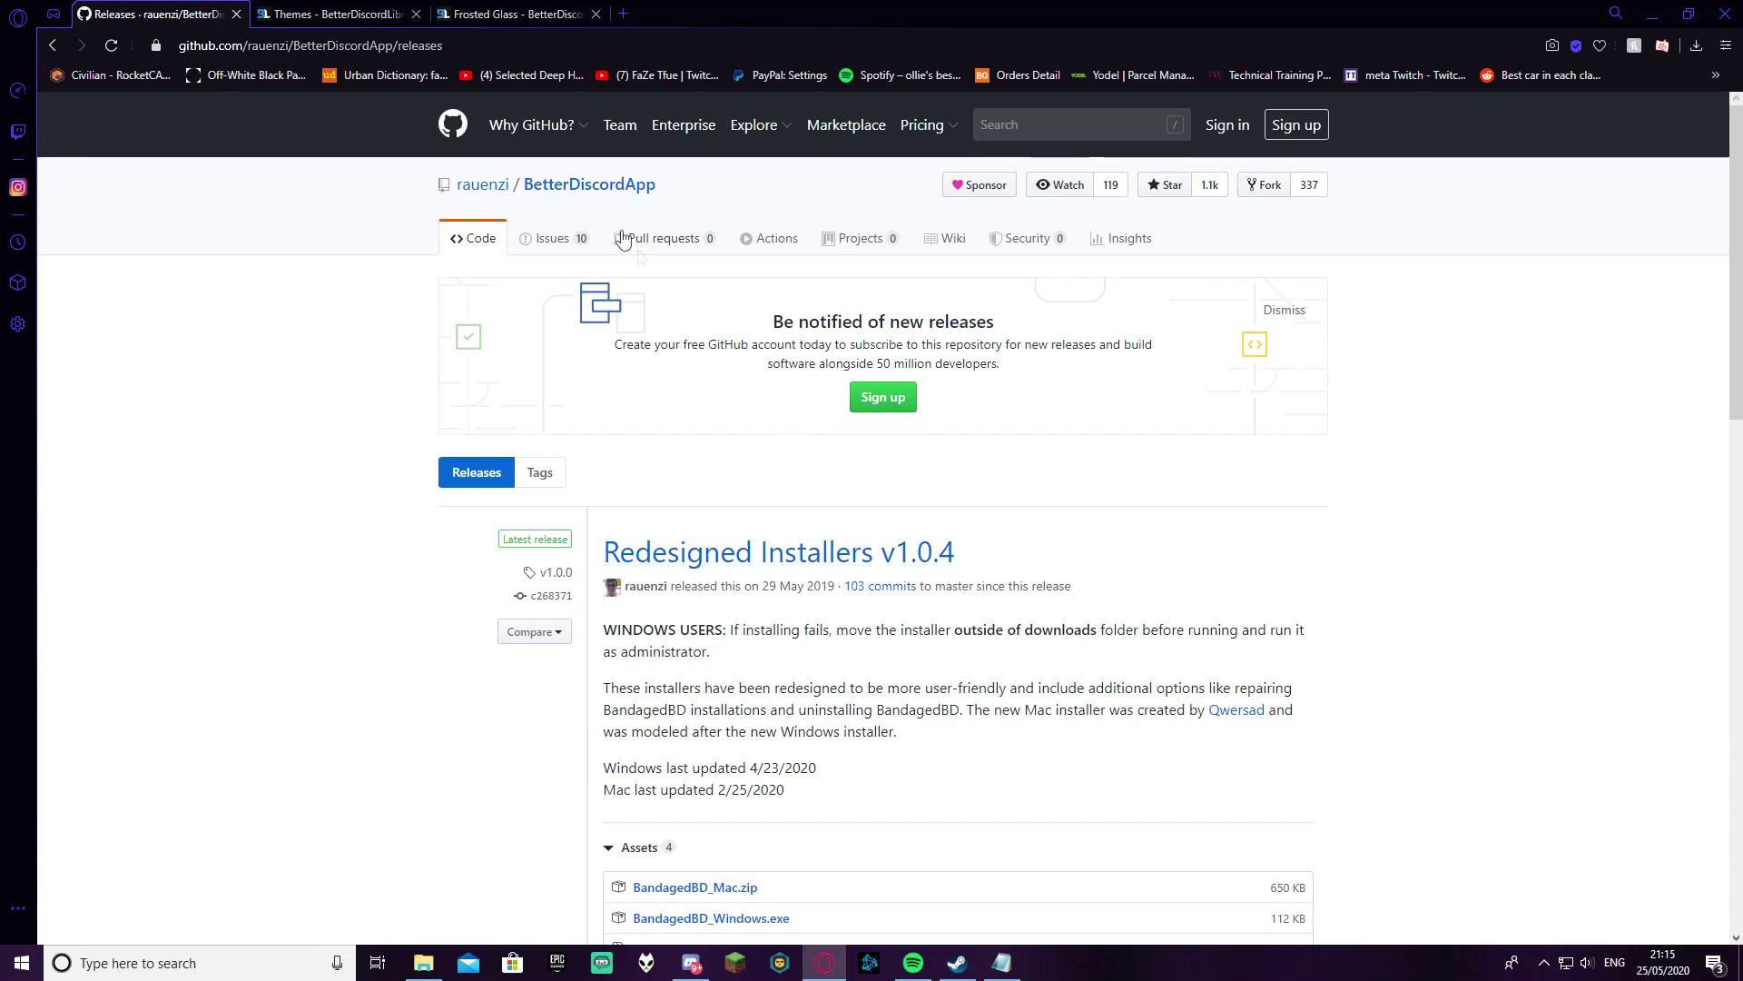
# Download BandagedBD_Windows.exe from the Redesigned Installers v1.0.4 release and save it to the Desktop
pyautogui.scroll(-3, 586, 237)
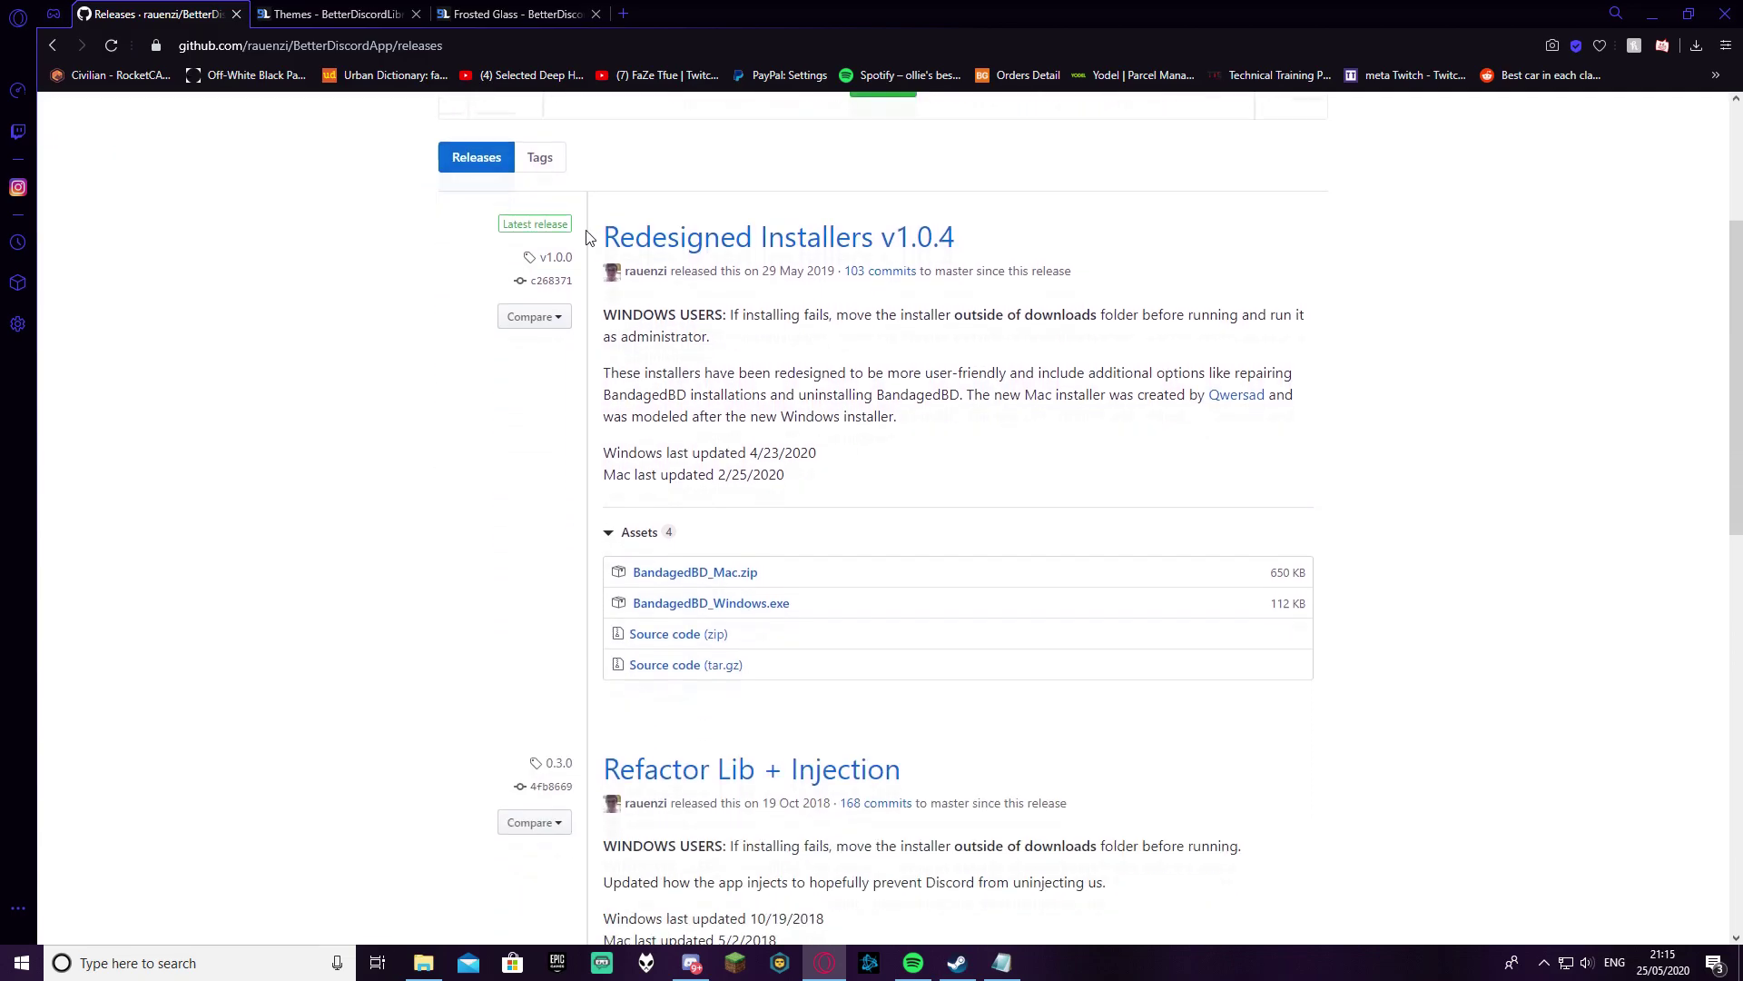
pyautogui.scroll(1, 701, 380)
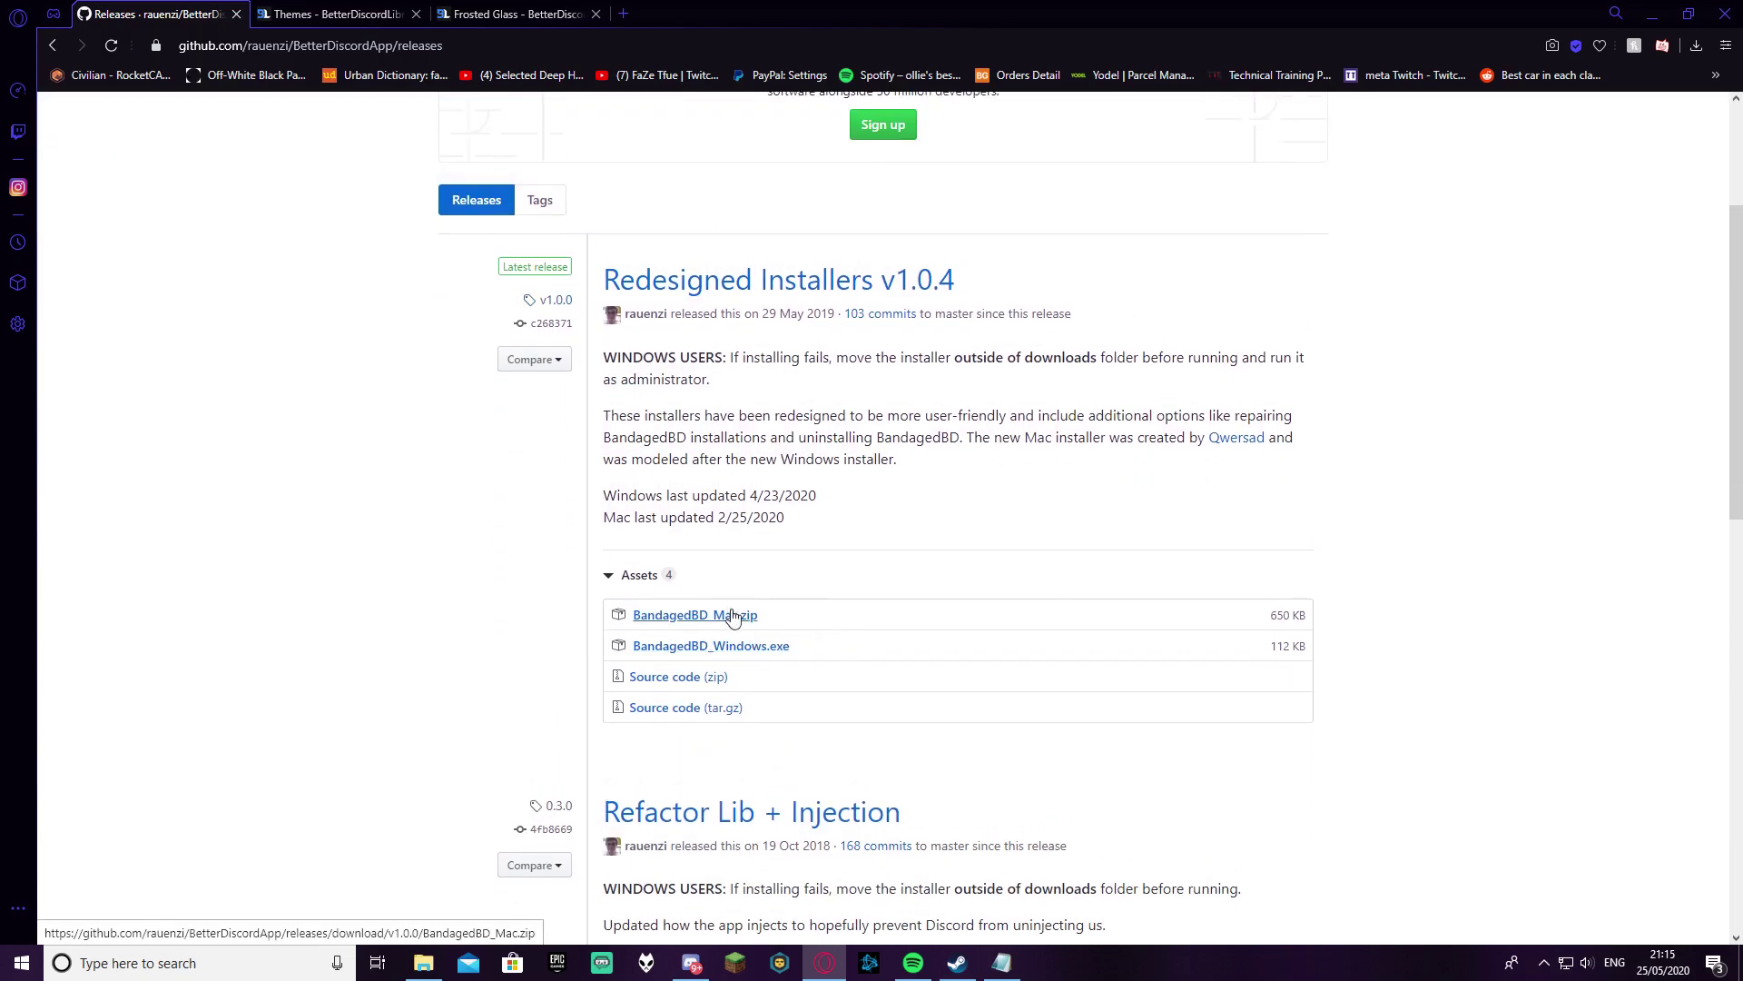
pyautogui.click(755, 645)
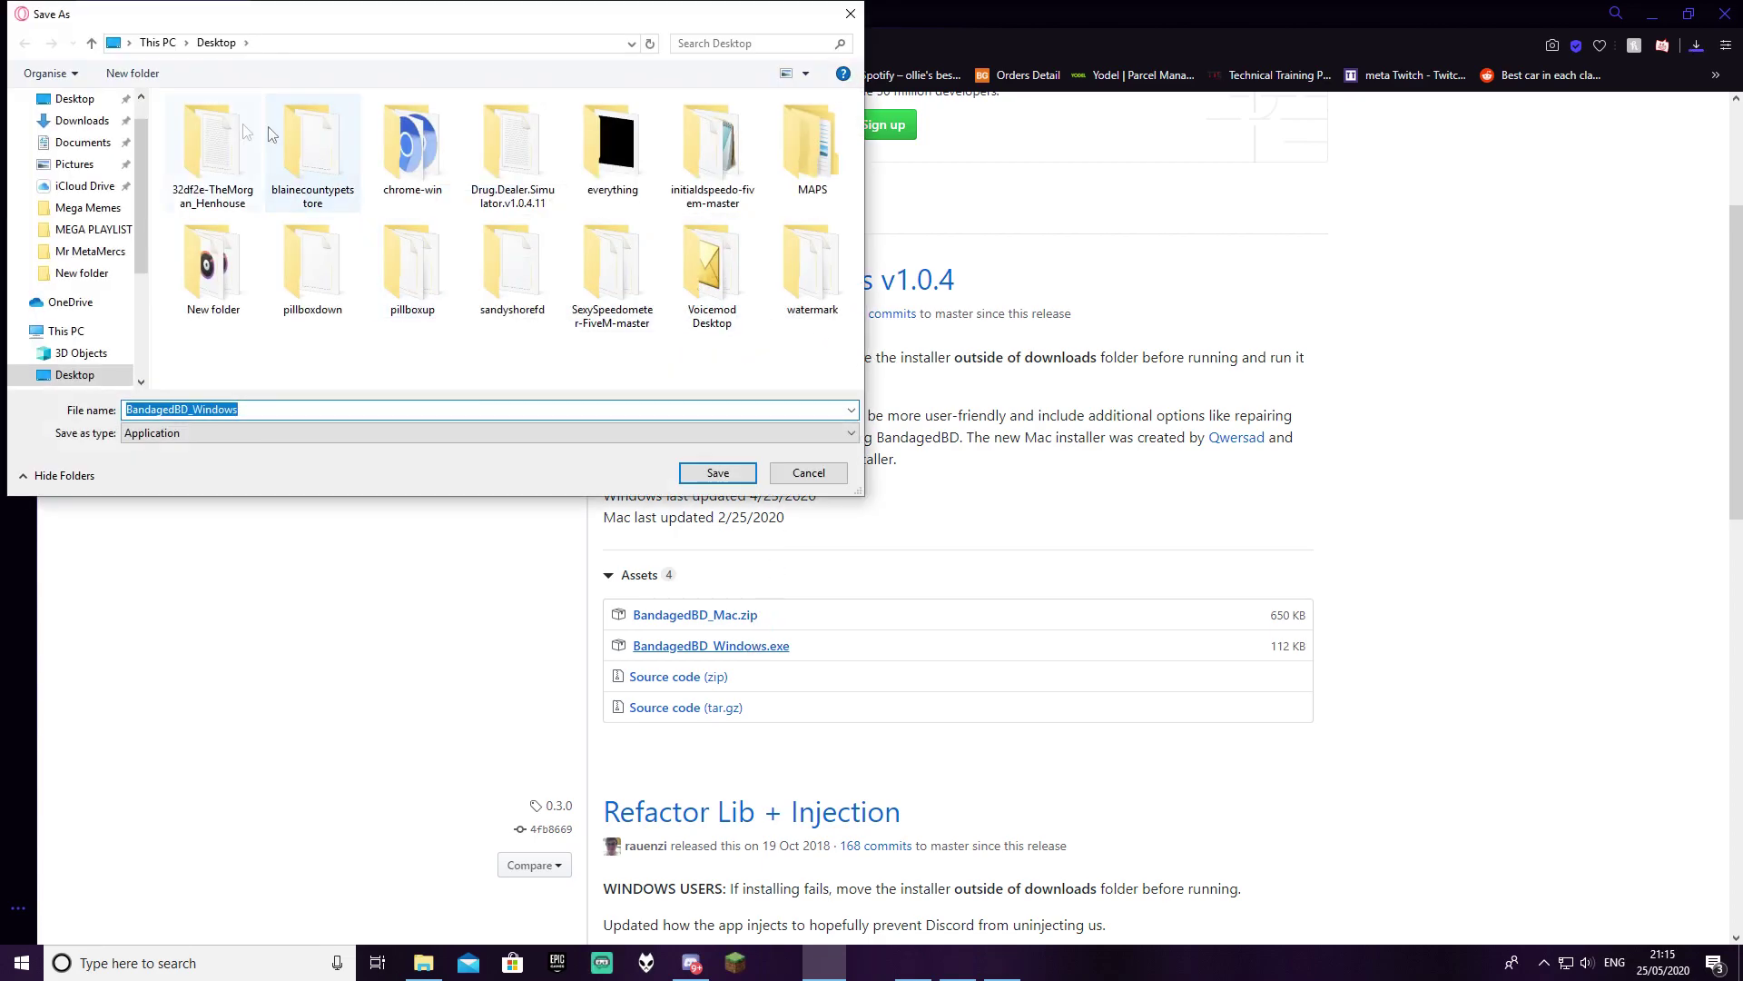
pyautogui.click(718, 472)
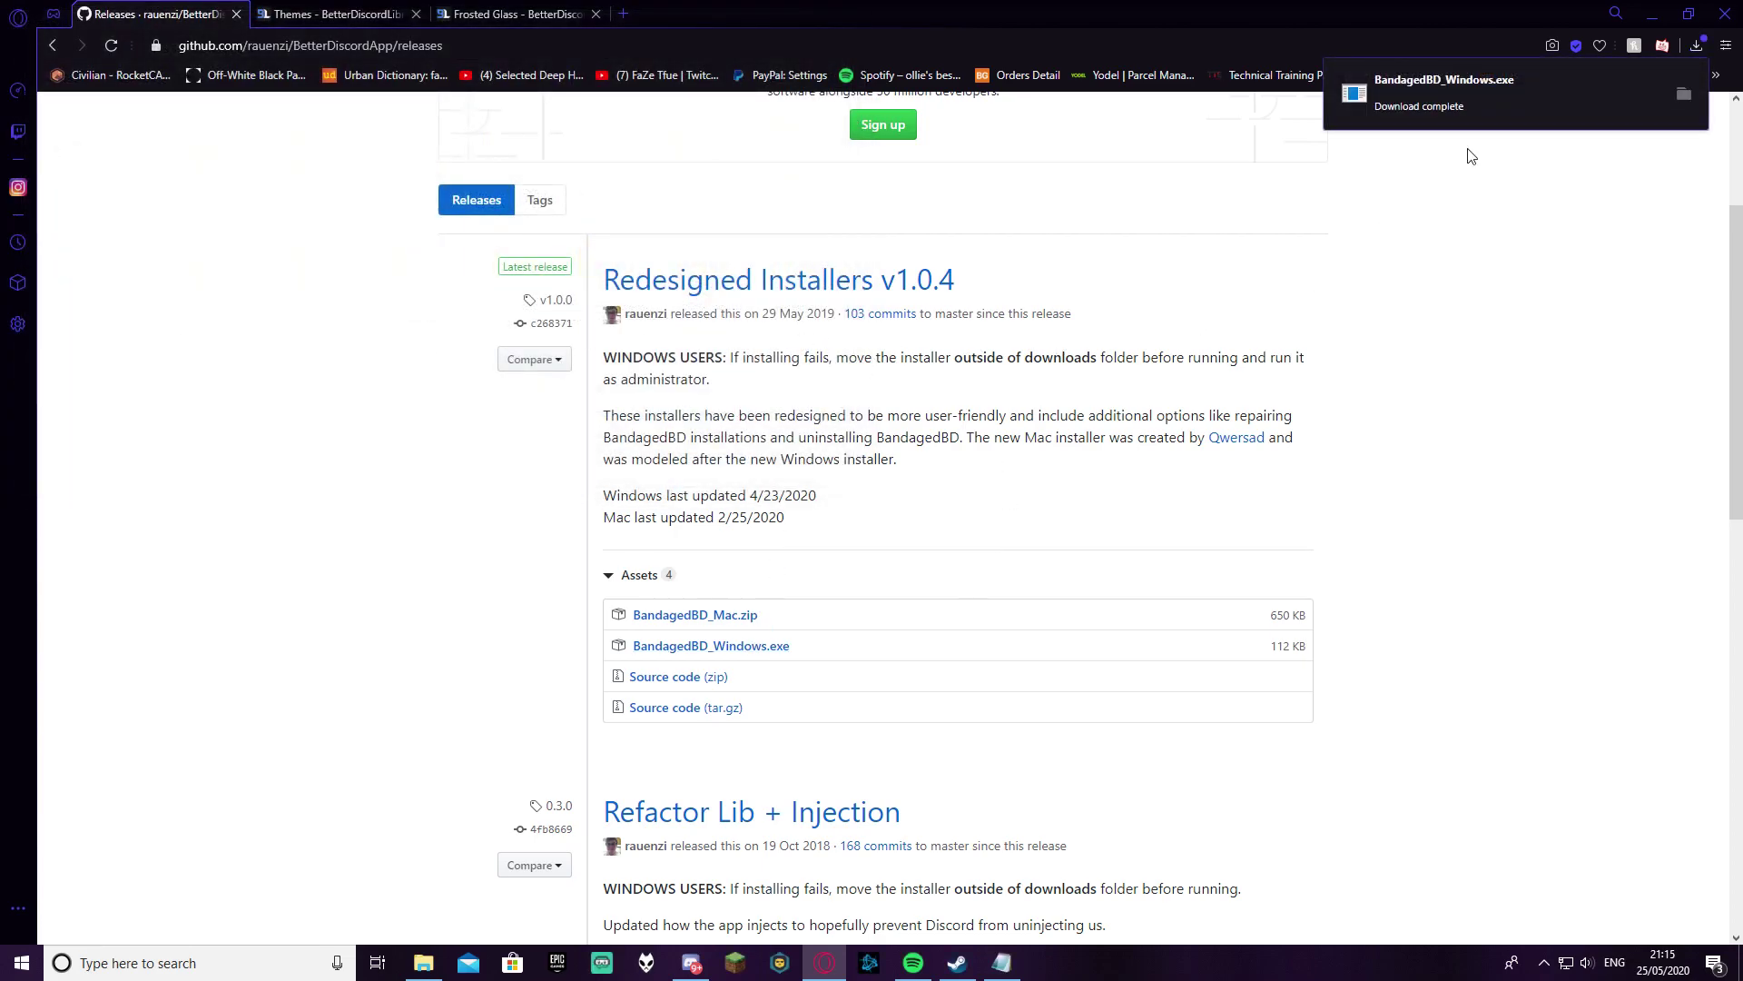
# Run the downloaded BandagedBD_Windows installer, accept its license, install BandagedBD to Discord Stable and exit the installer
pyautogui.click(1684, 96)
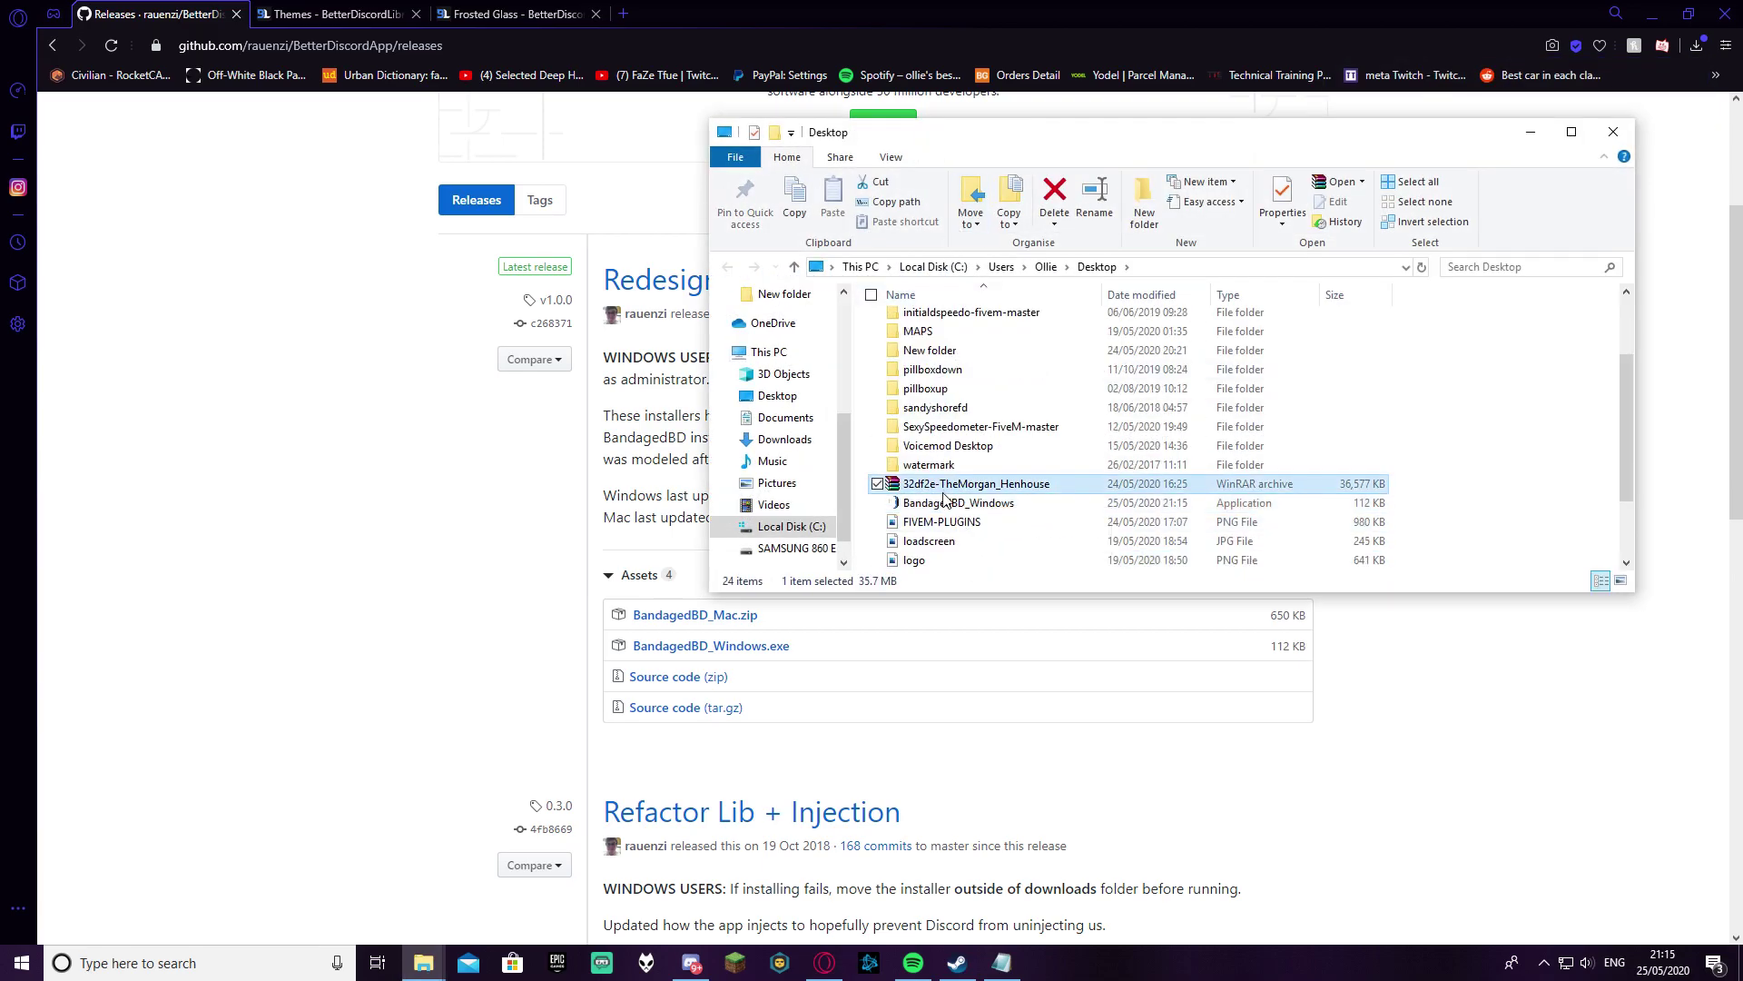
pyautogui.doubleClick(945, 501)
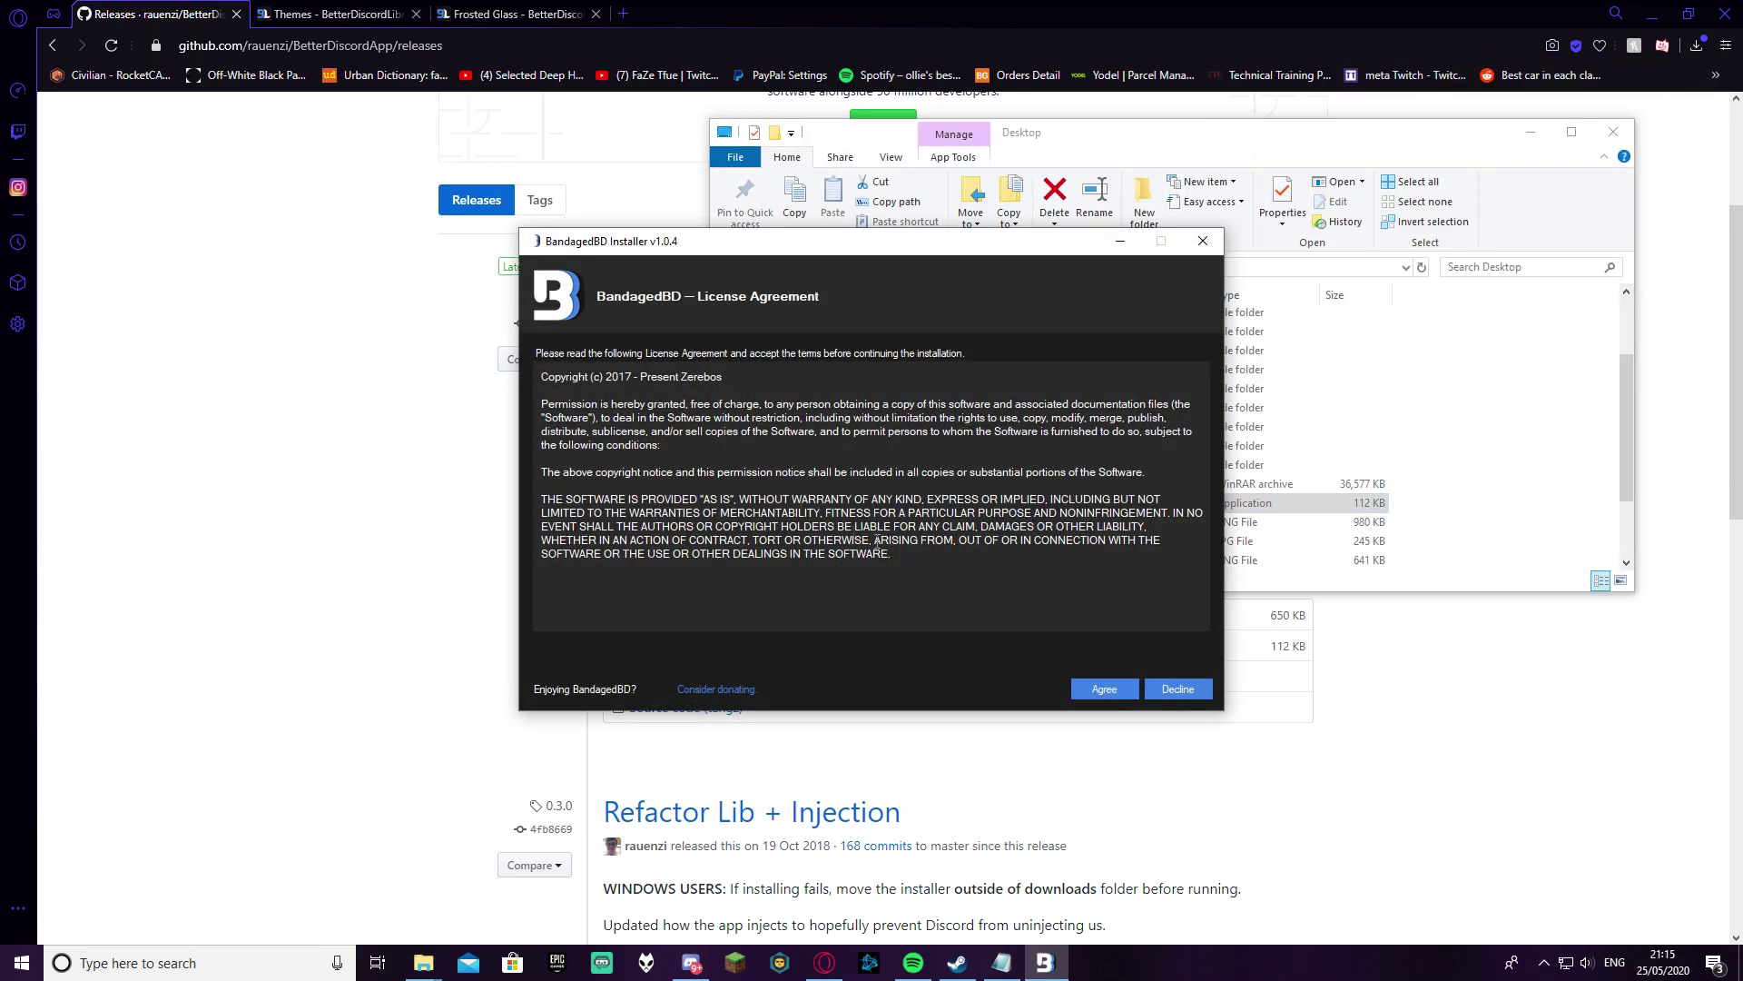
pyautogui.click(1104, 688)
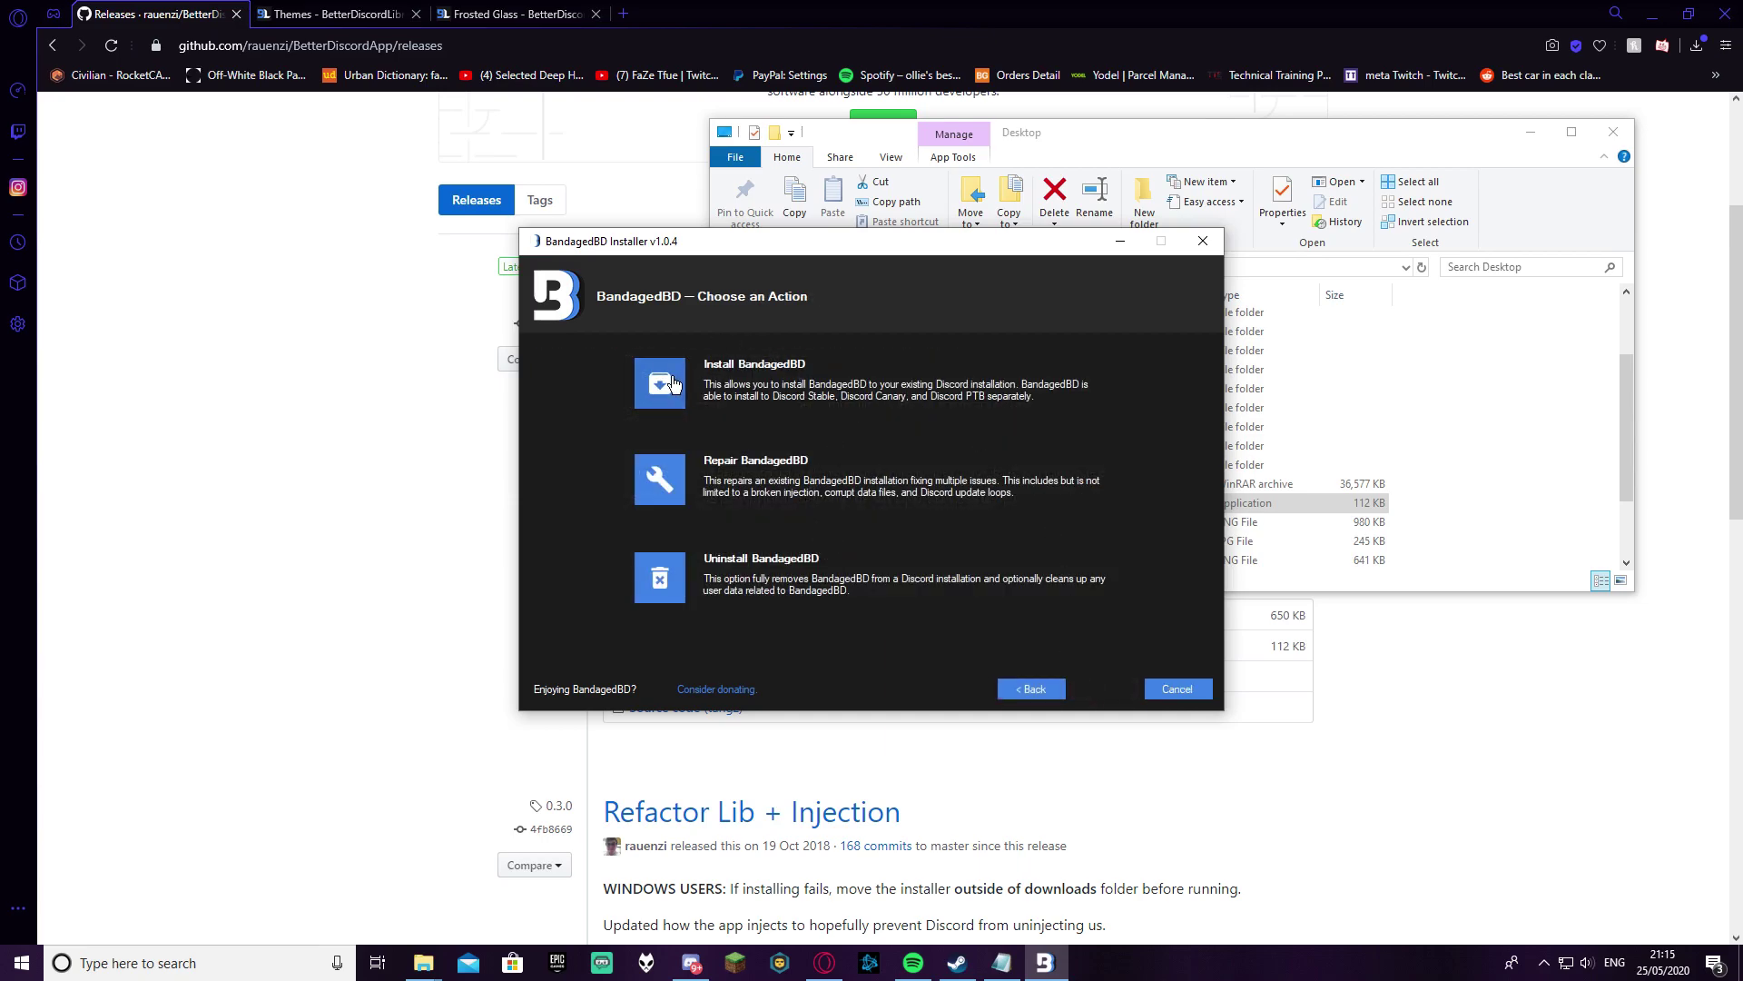
pyautogui.click(673, 385)
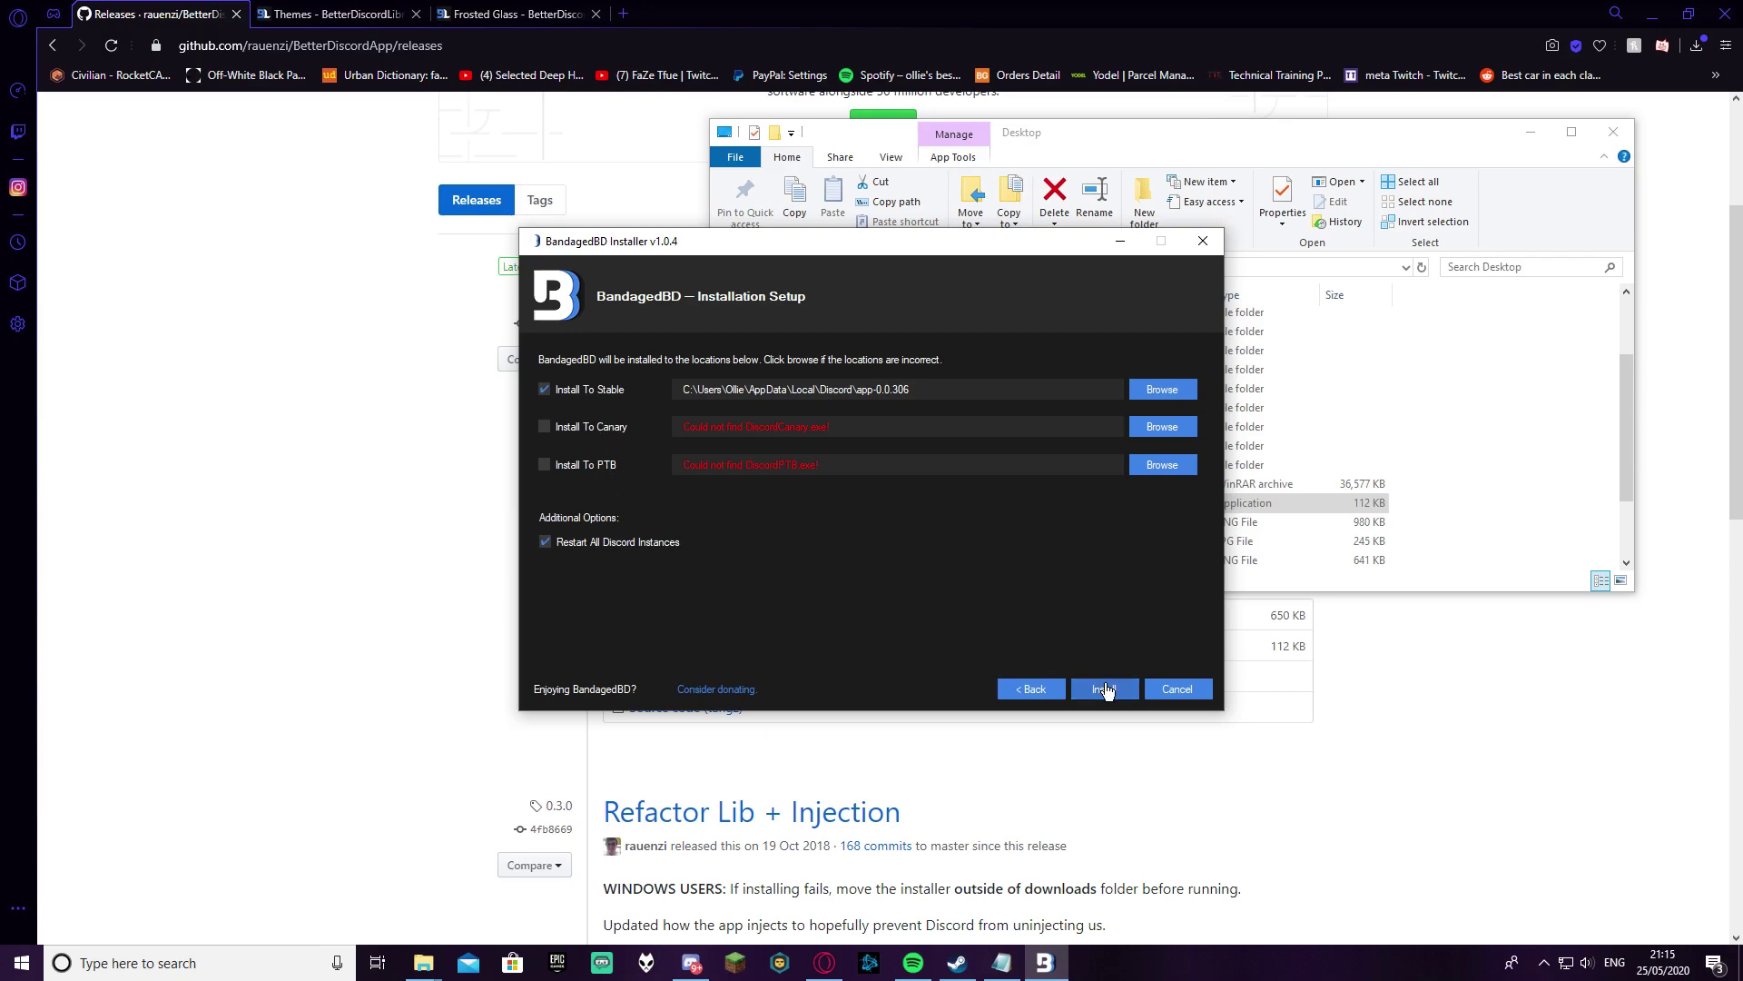
pyautogui.click(1104, 689)
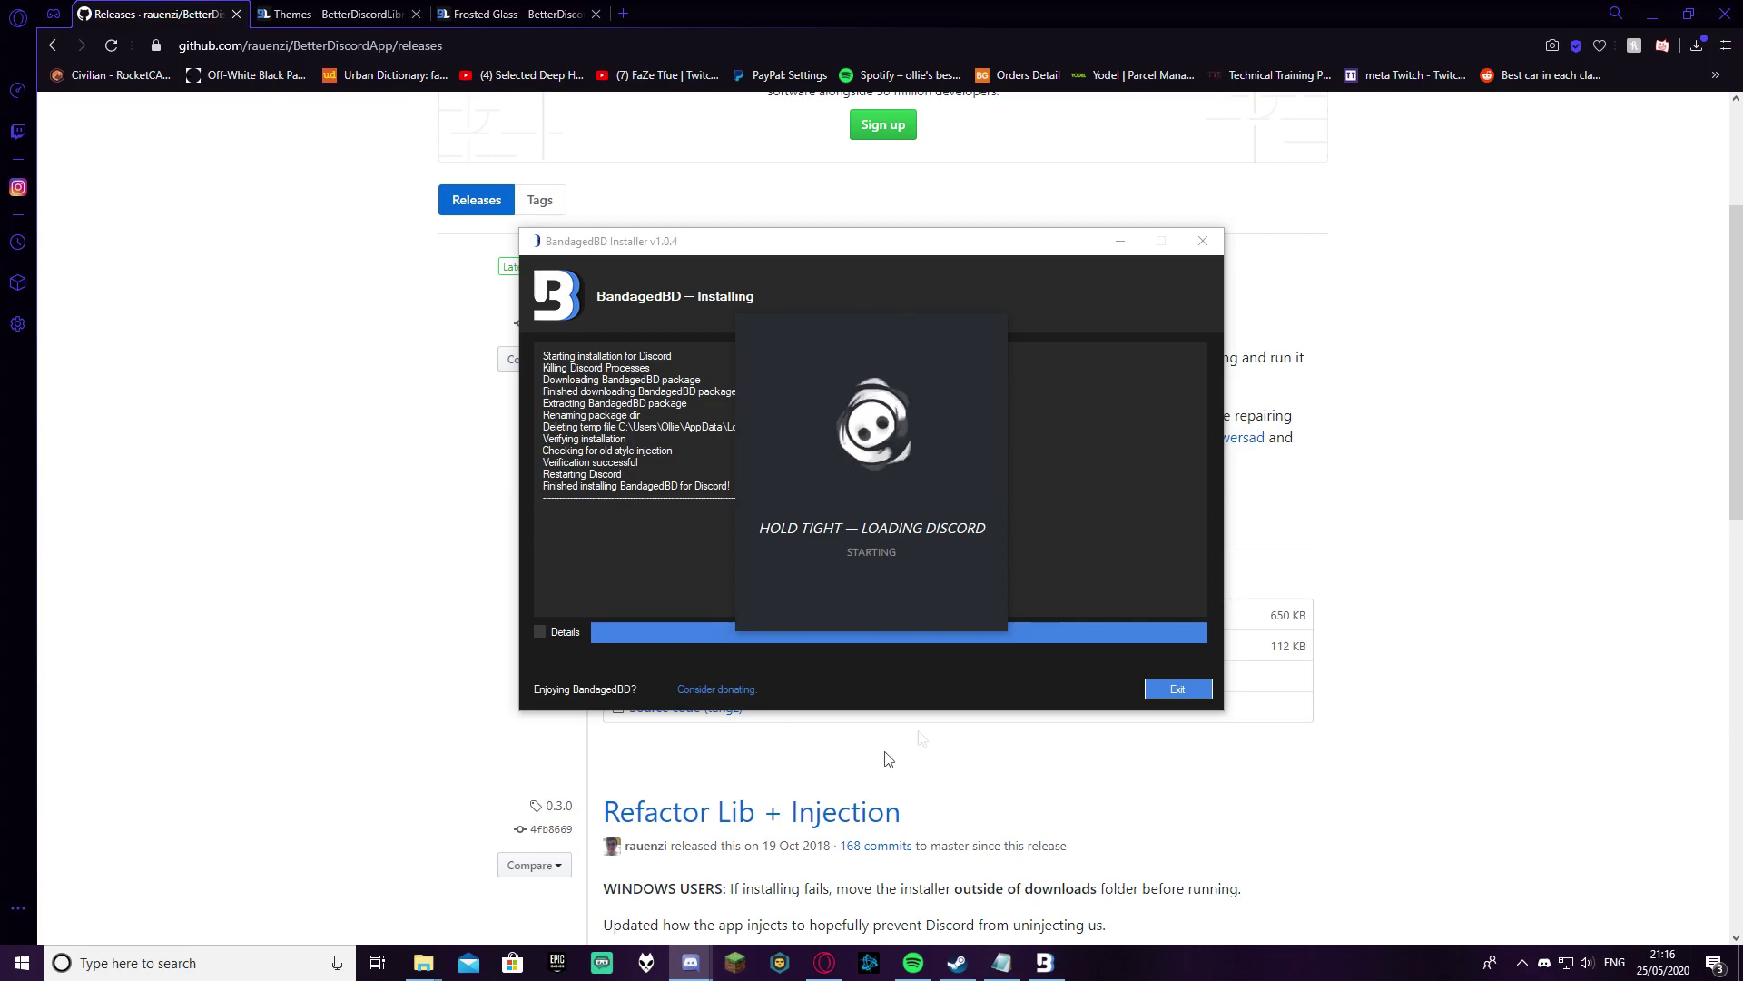
pyautogui.moveTo(717, 247)
pyautogui.mouseDown()
pyautogui.moveTo(664, 242)
pyautogui.moveTo(715, 262)
pyautogui.mouseUp()
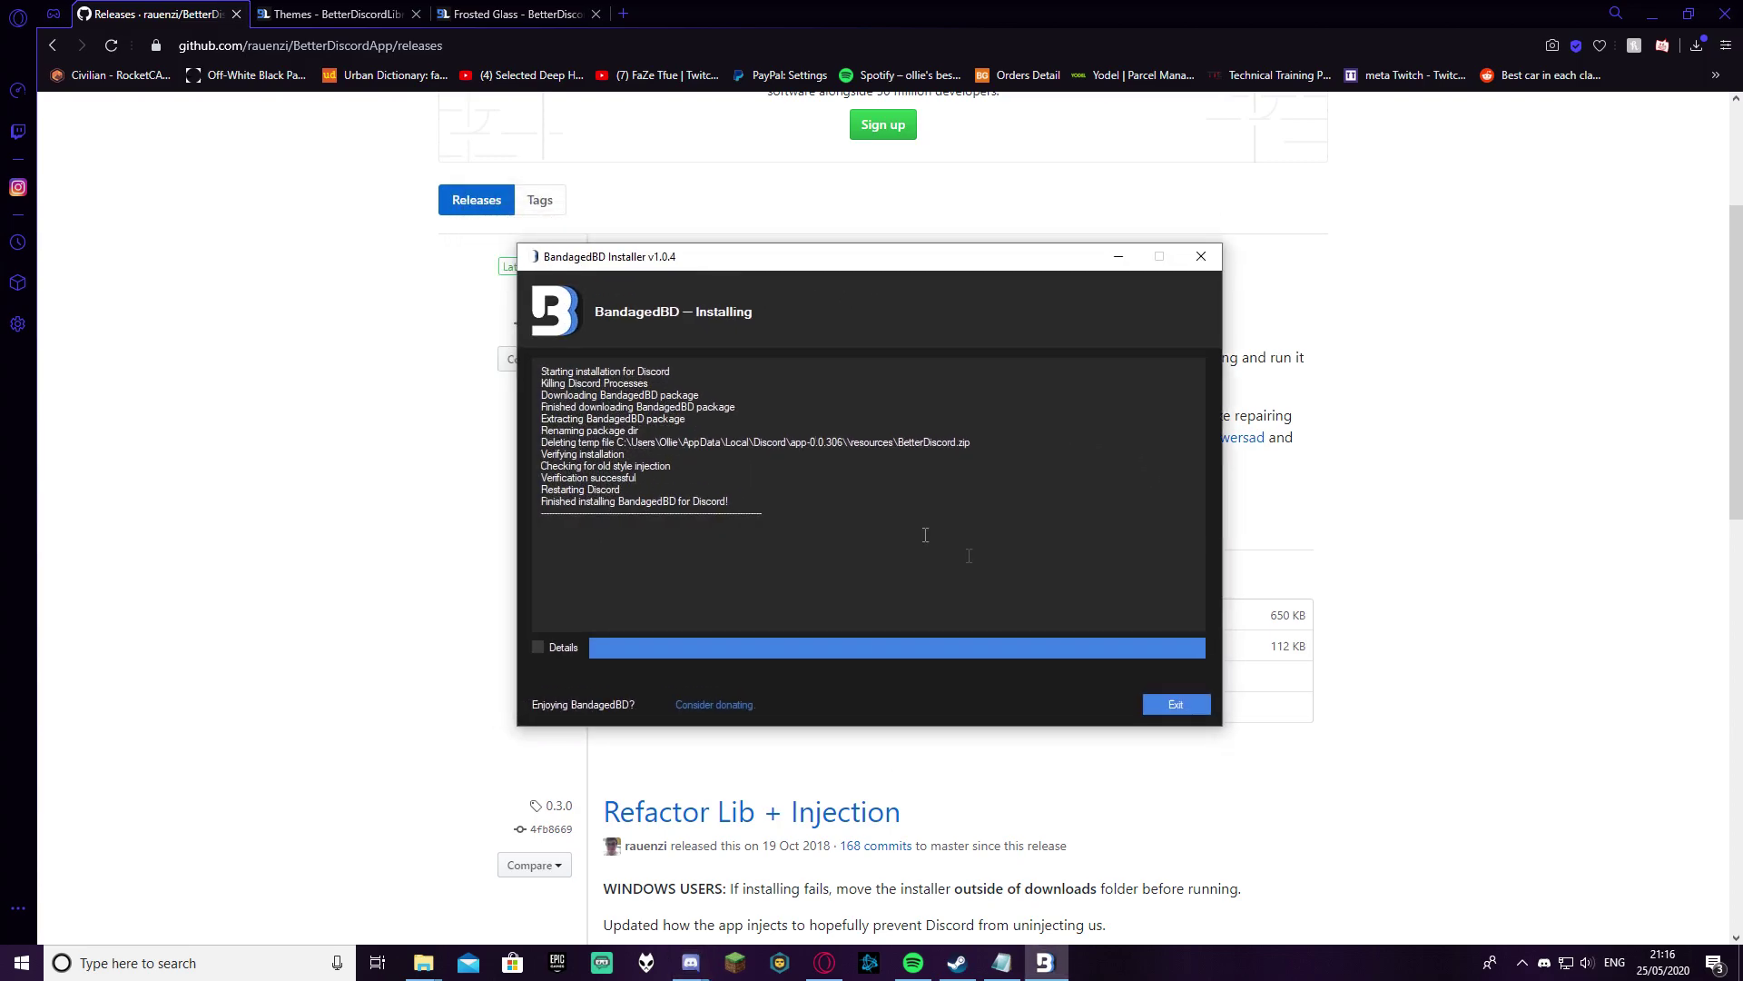
pyautogui.click(1172, 706)
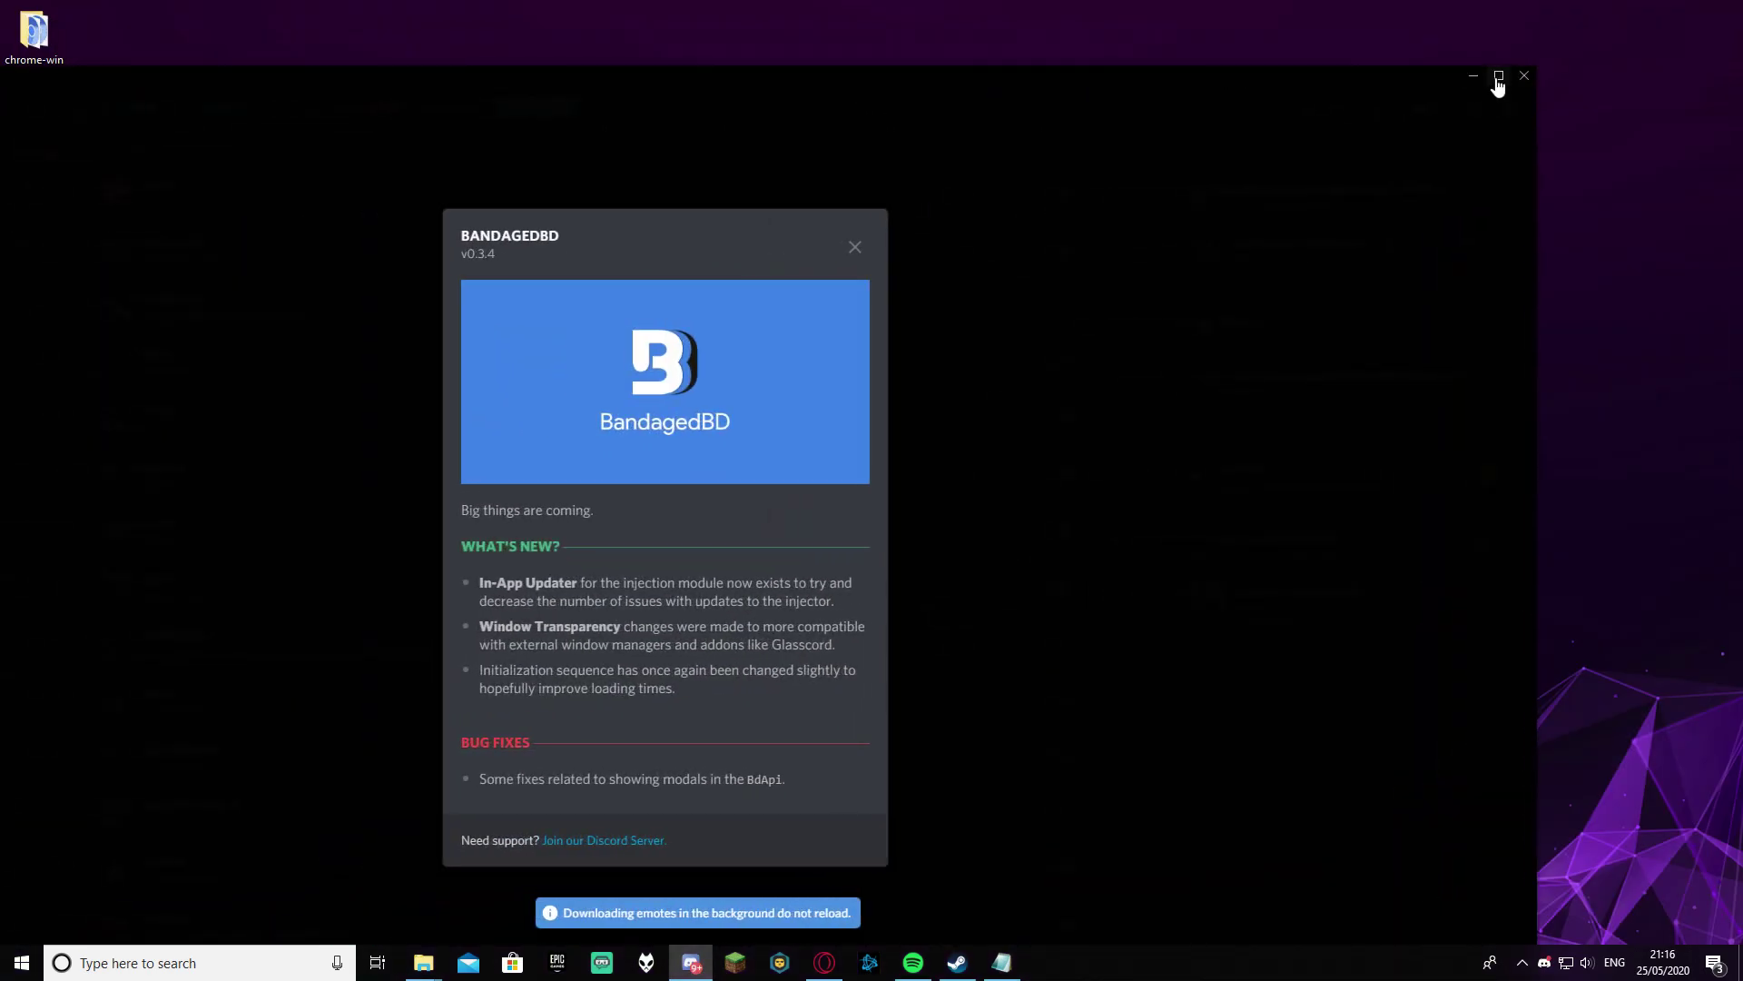
# Maximize Discord, dismiss the BandagedBD changelog and open the Themes page of the BandagedBD settings
pyautogui.click(1494, 76)
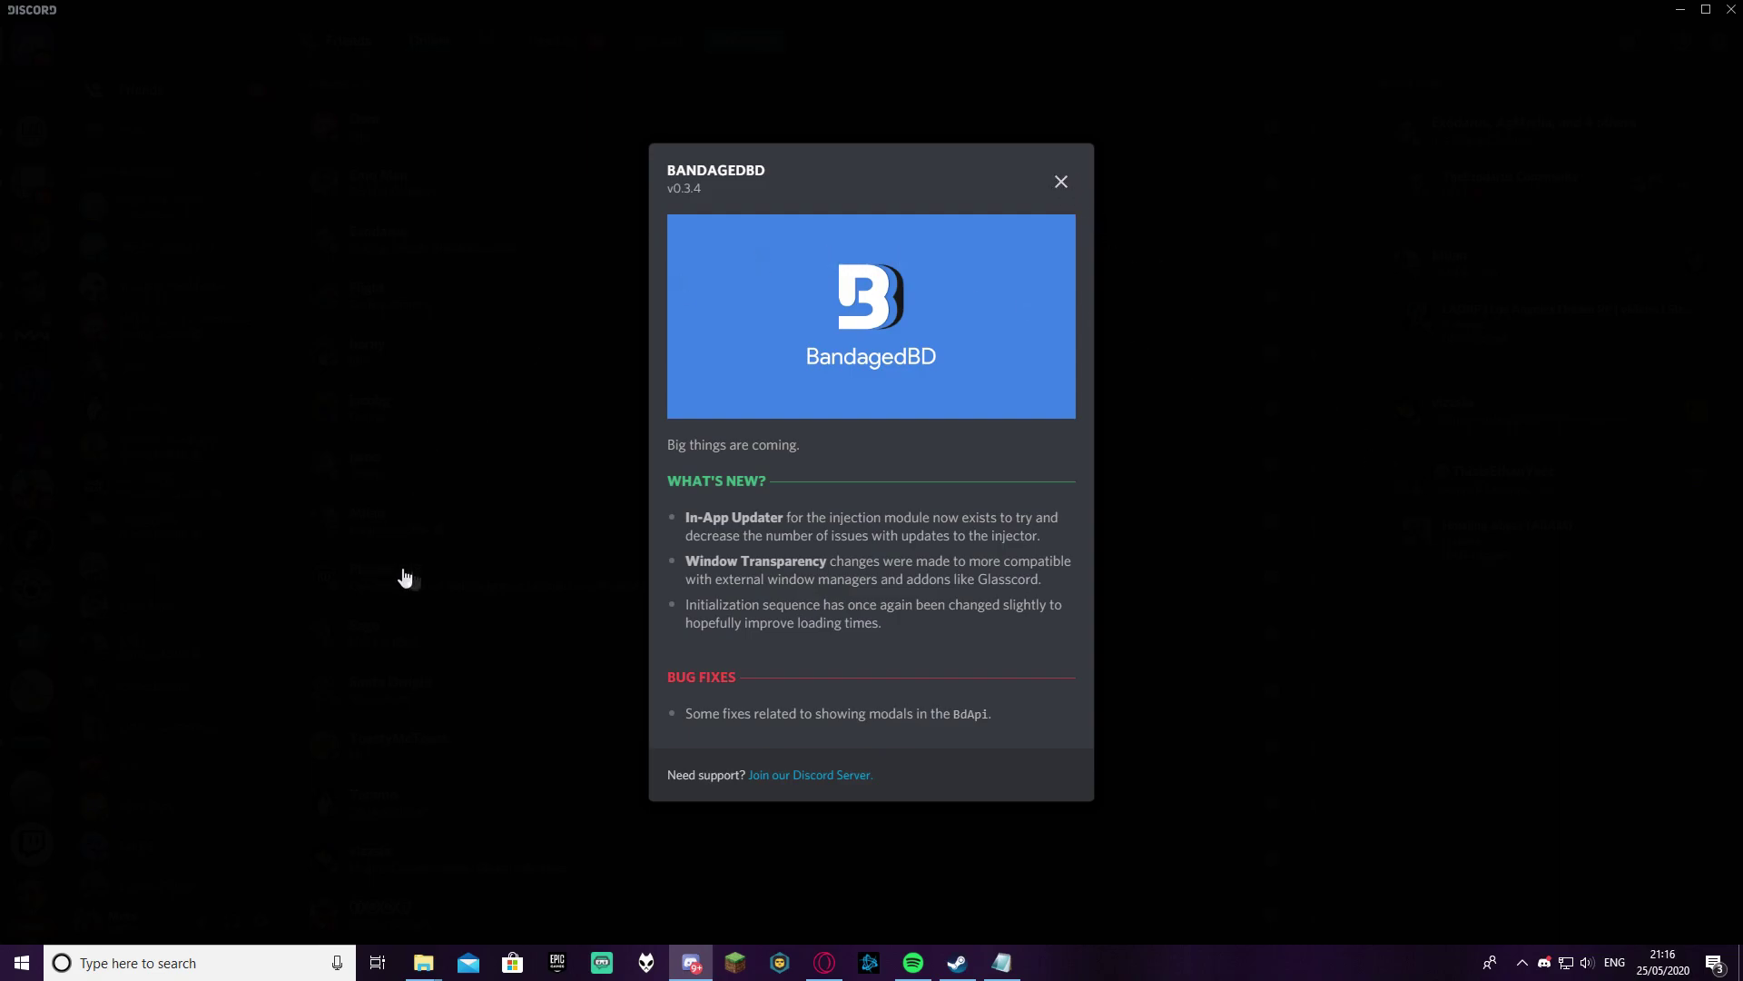
pyautogui.click(1271, 610)
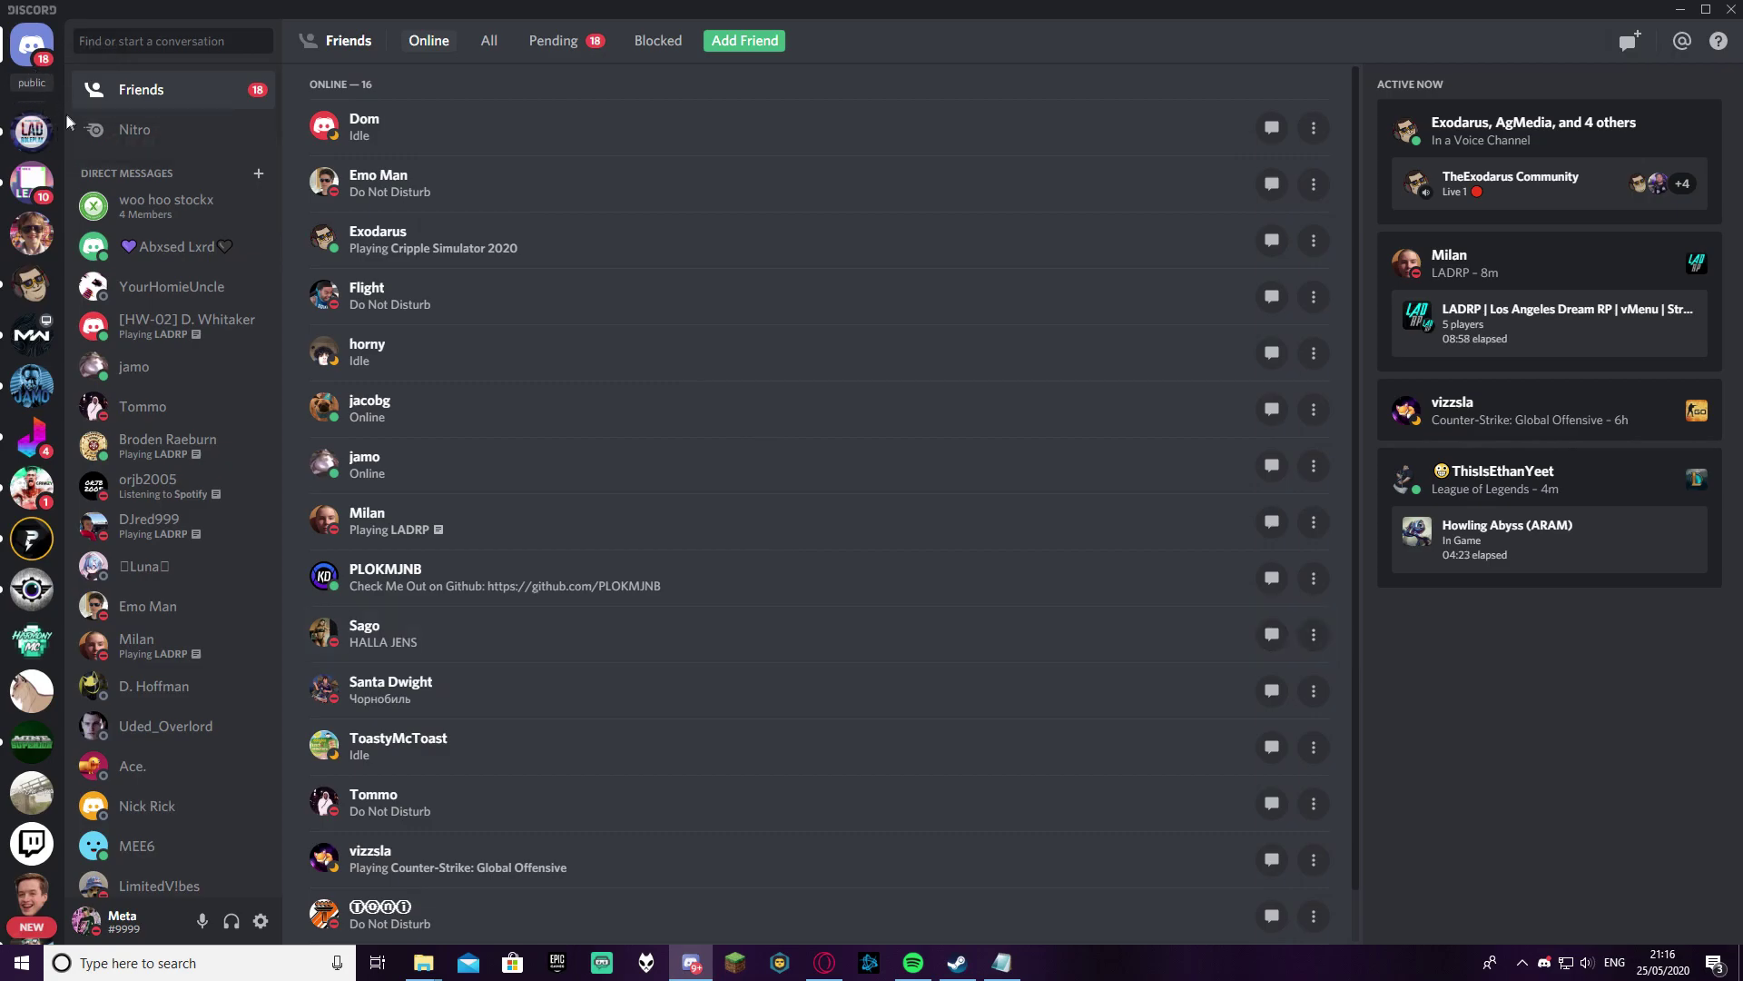
pyautogui.click(261, 923)
pyautogui.scroll(-2, 508, 817)
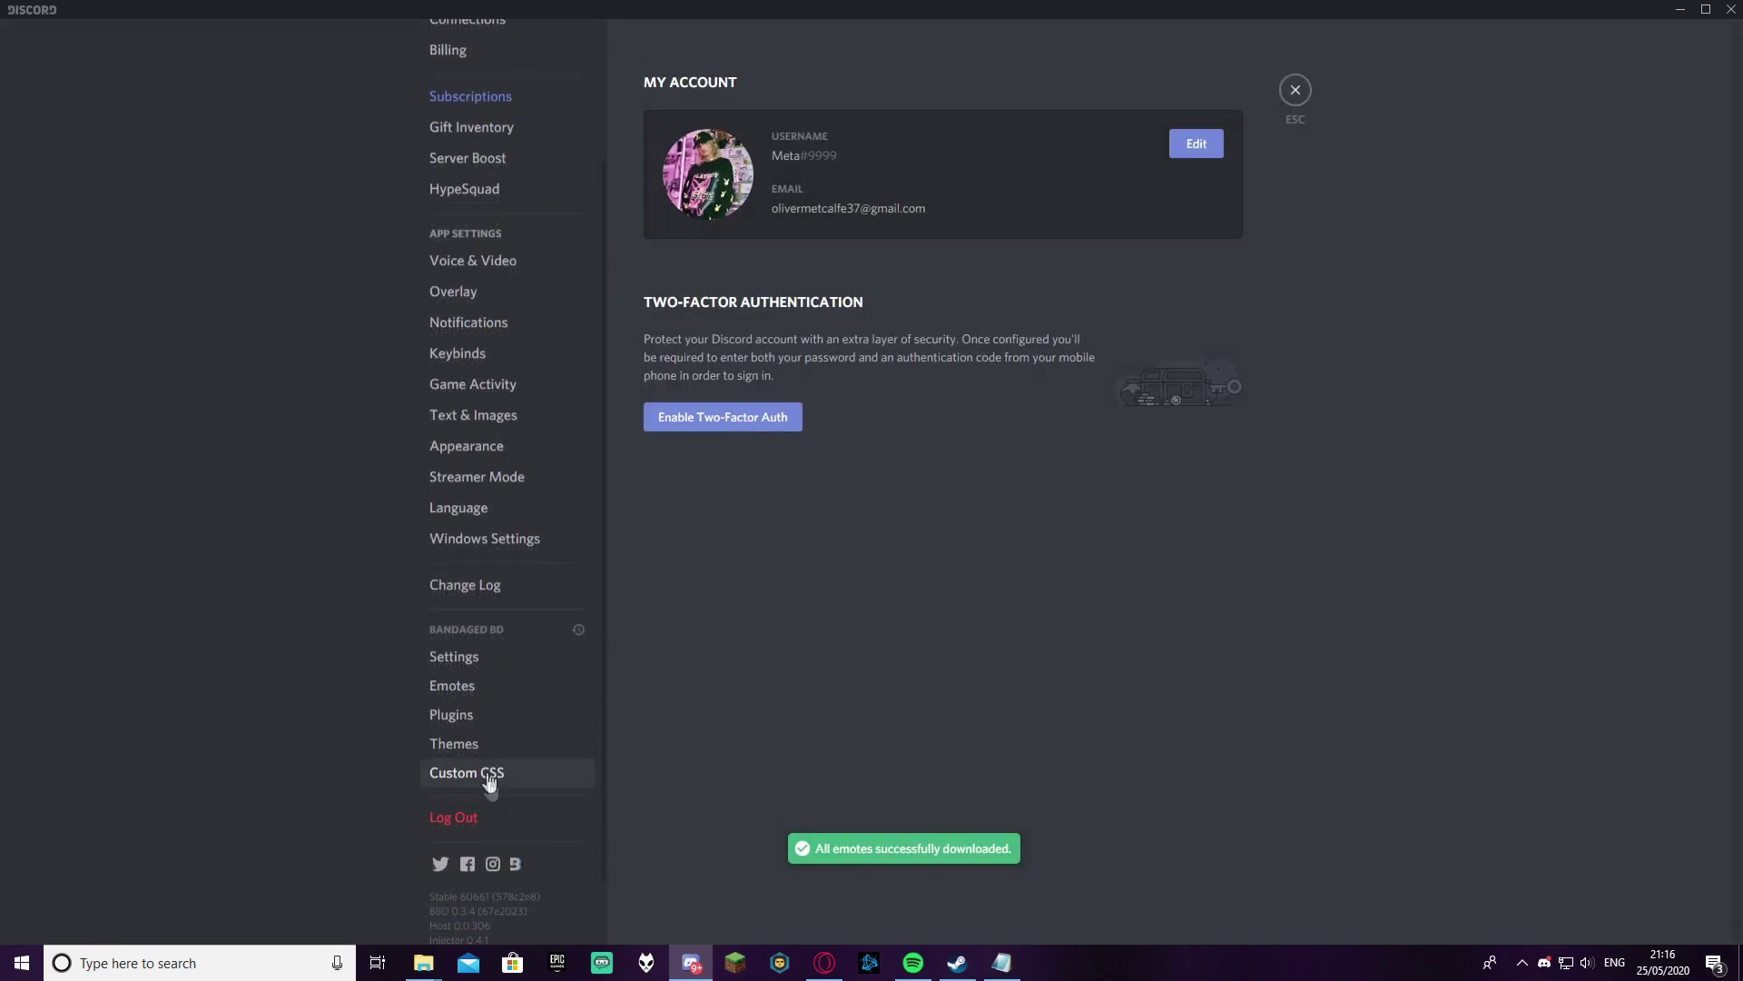
pyautogui.click(454, 685)
pyautogui.click(454, 713)
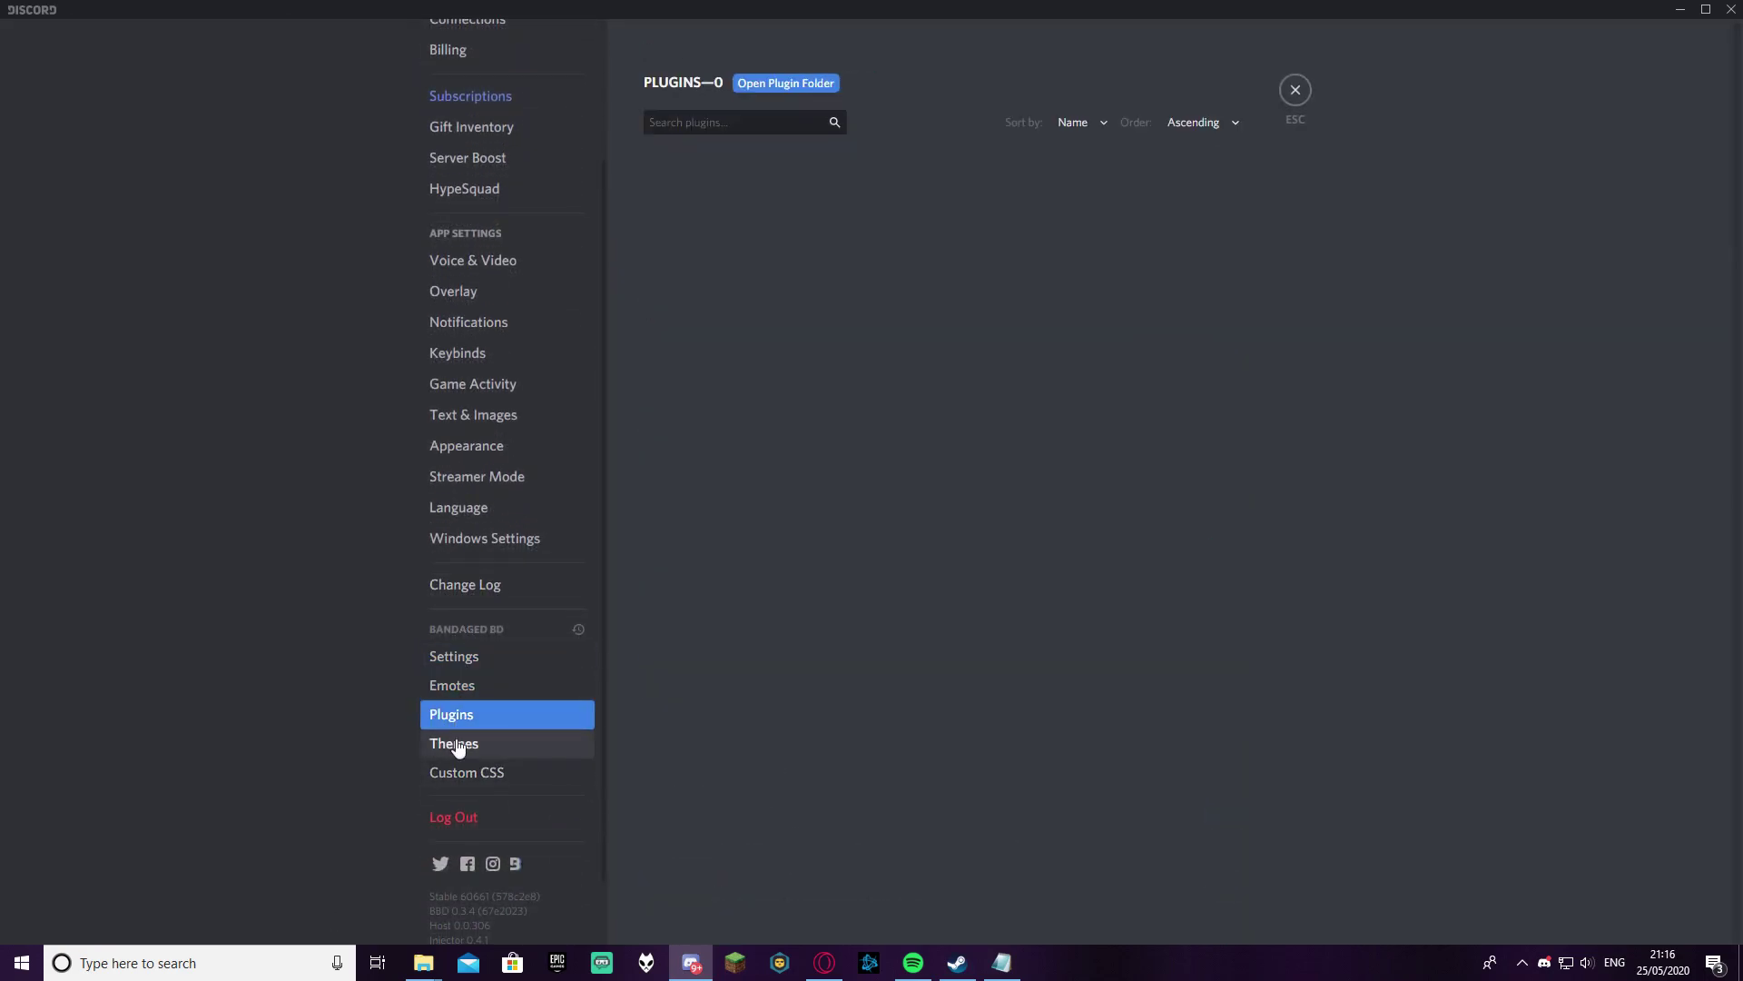
pyautogui.click(457, 745)
pyautogui.click(467, 783)
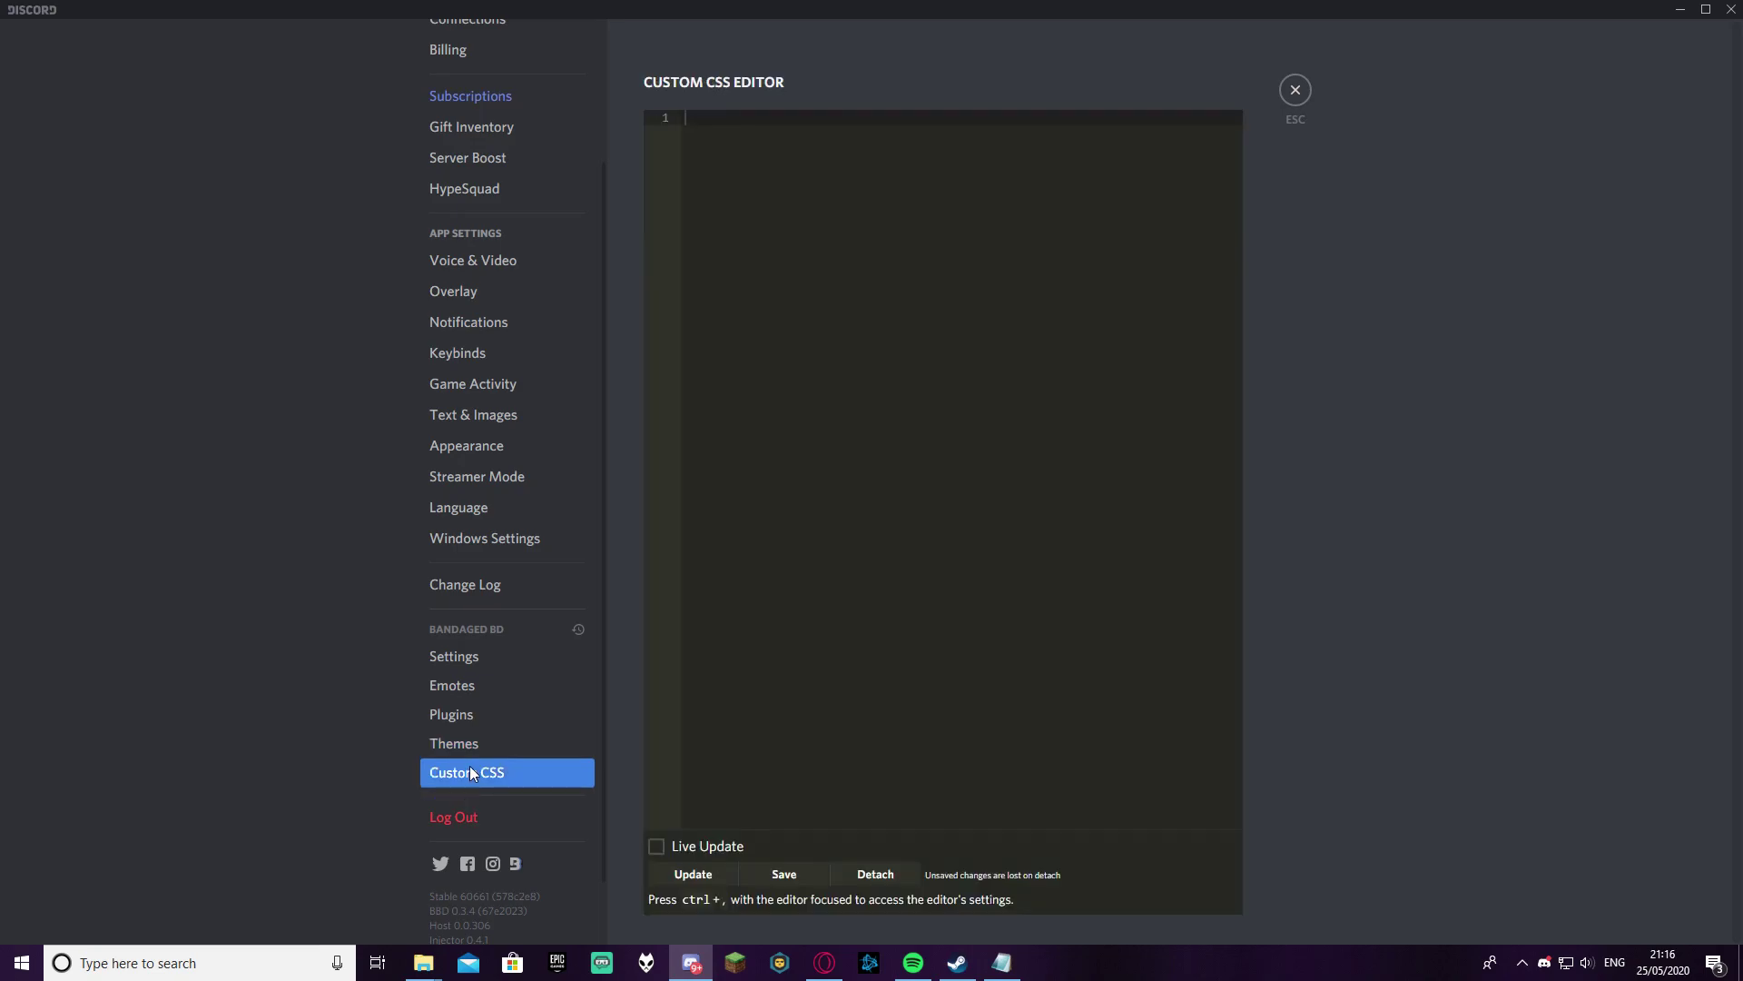
pyautogui.click(461, 746)
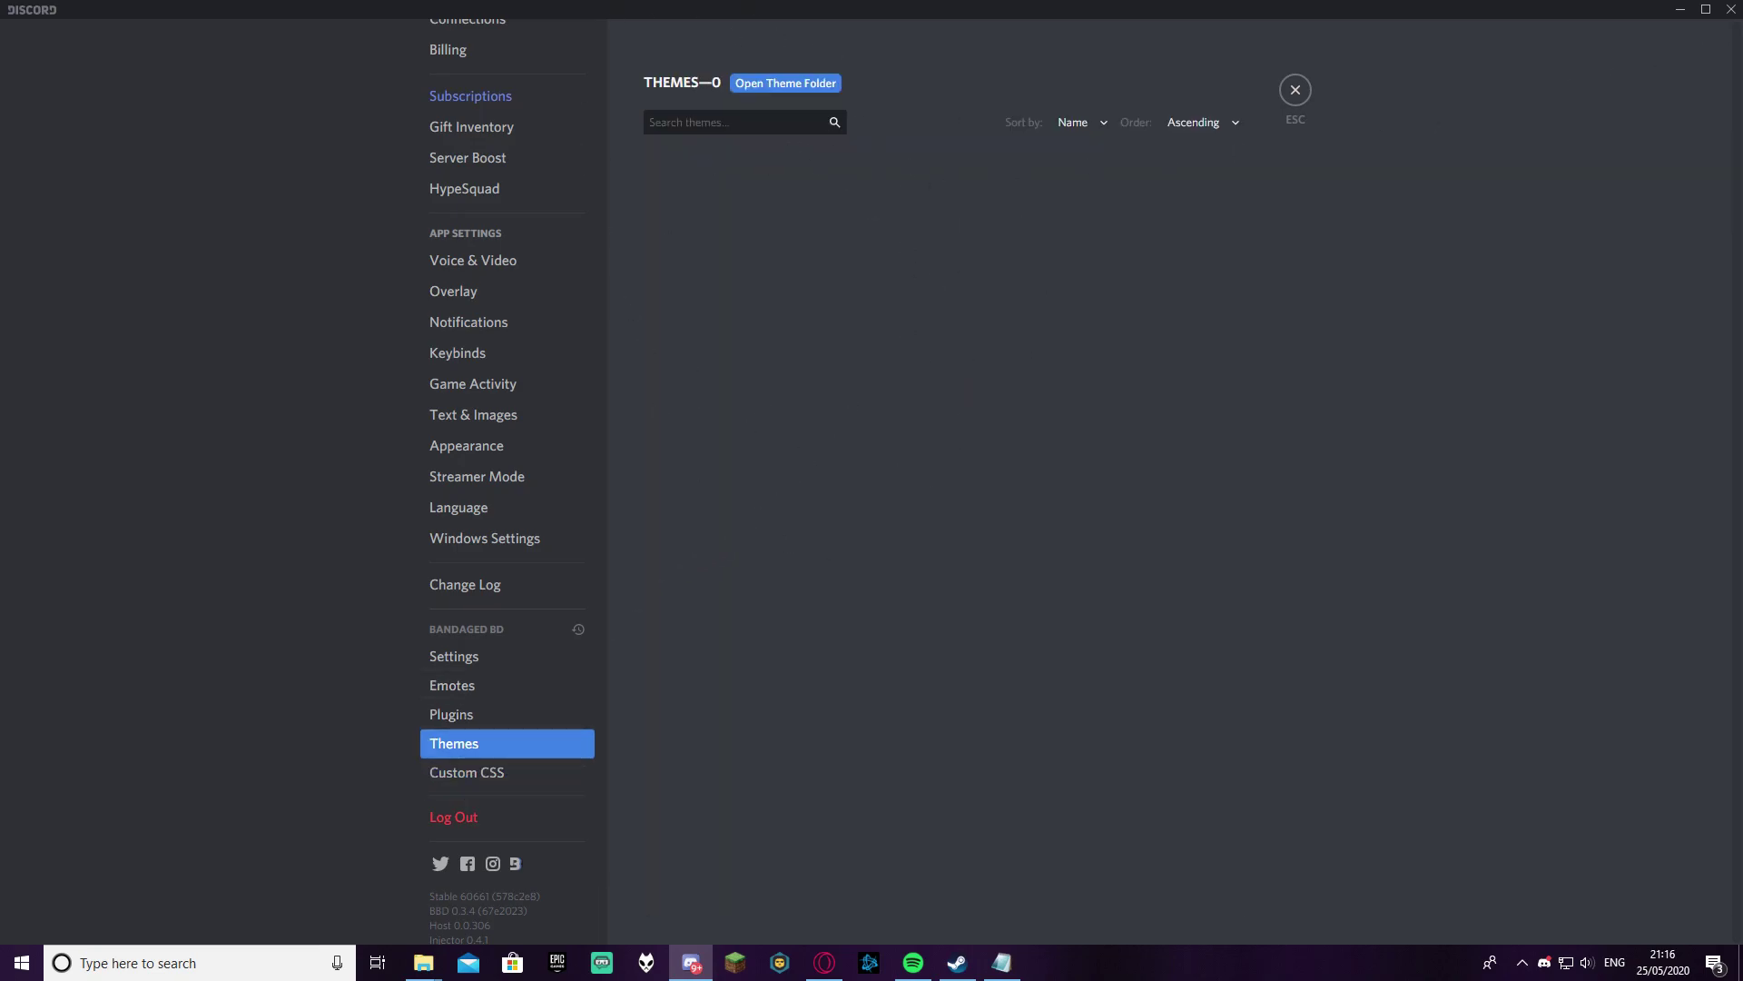
# Switch to the browser, look through the BetterDiscord Library themes and download the Frosted Glass theme
pyautogui.click(1679, 12)
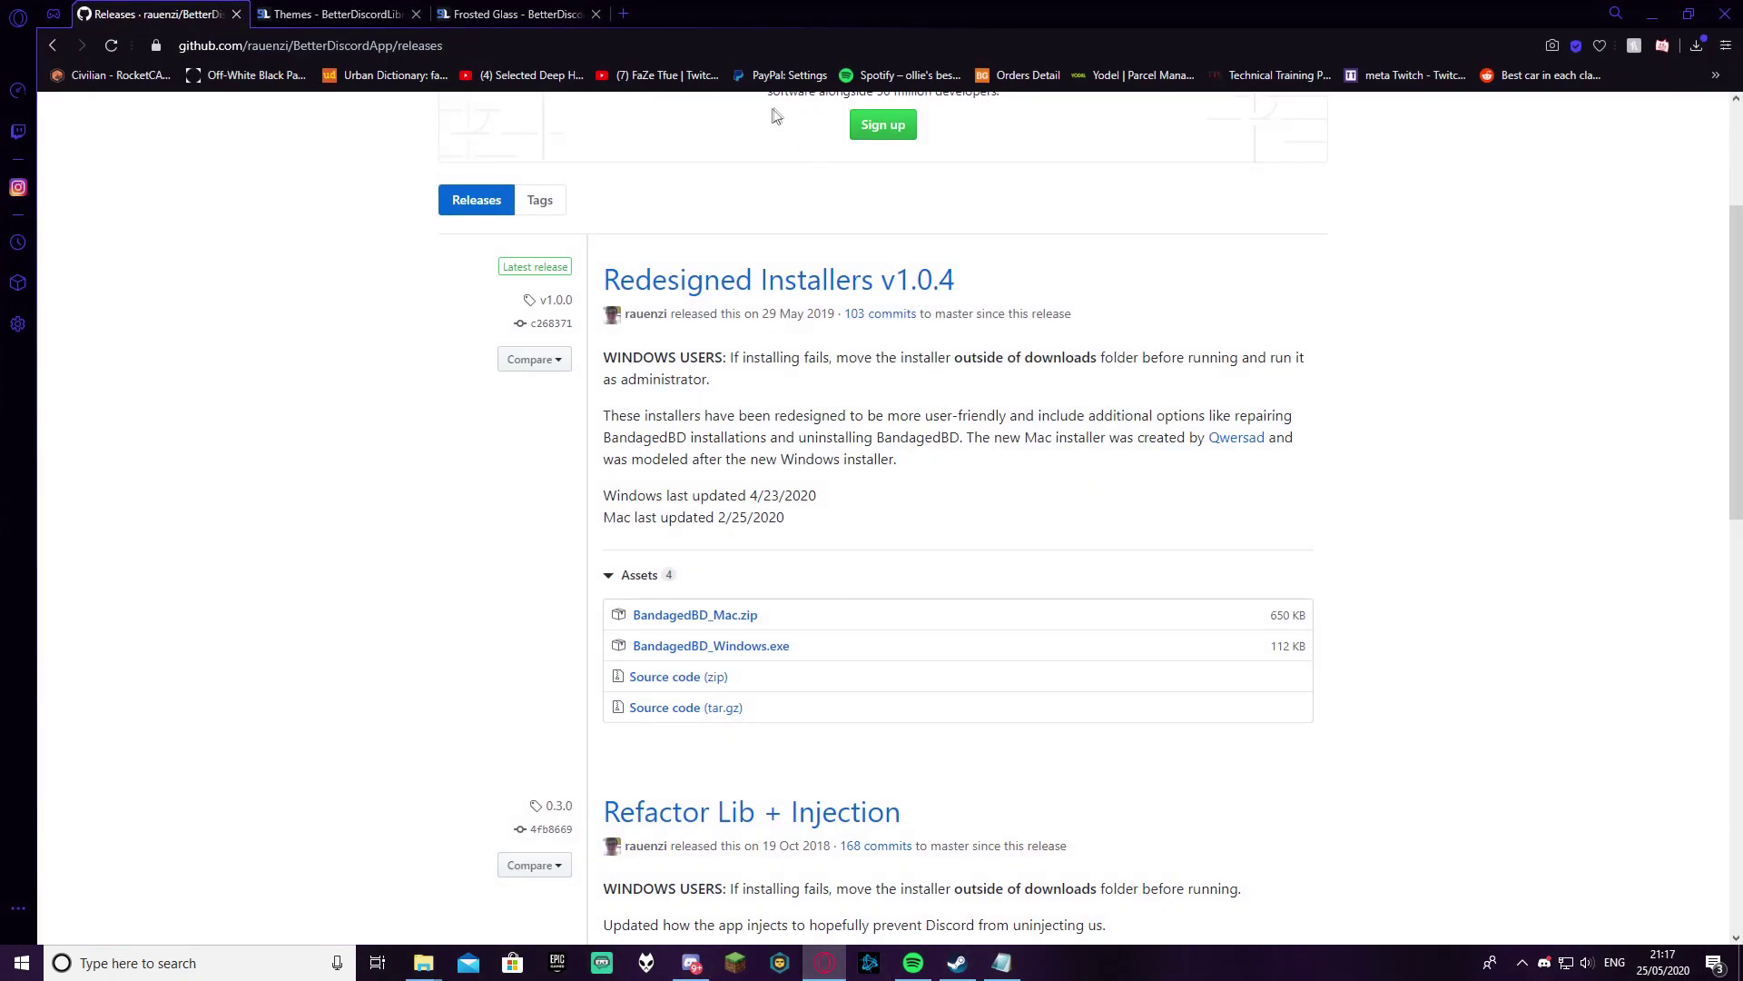
pyautogui.click(825, 963)
pyautogui.click(329, 11)
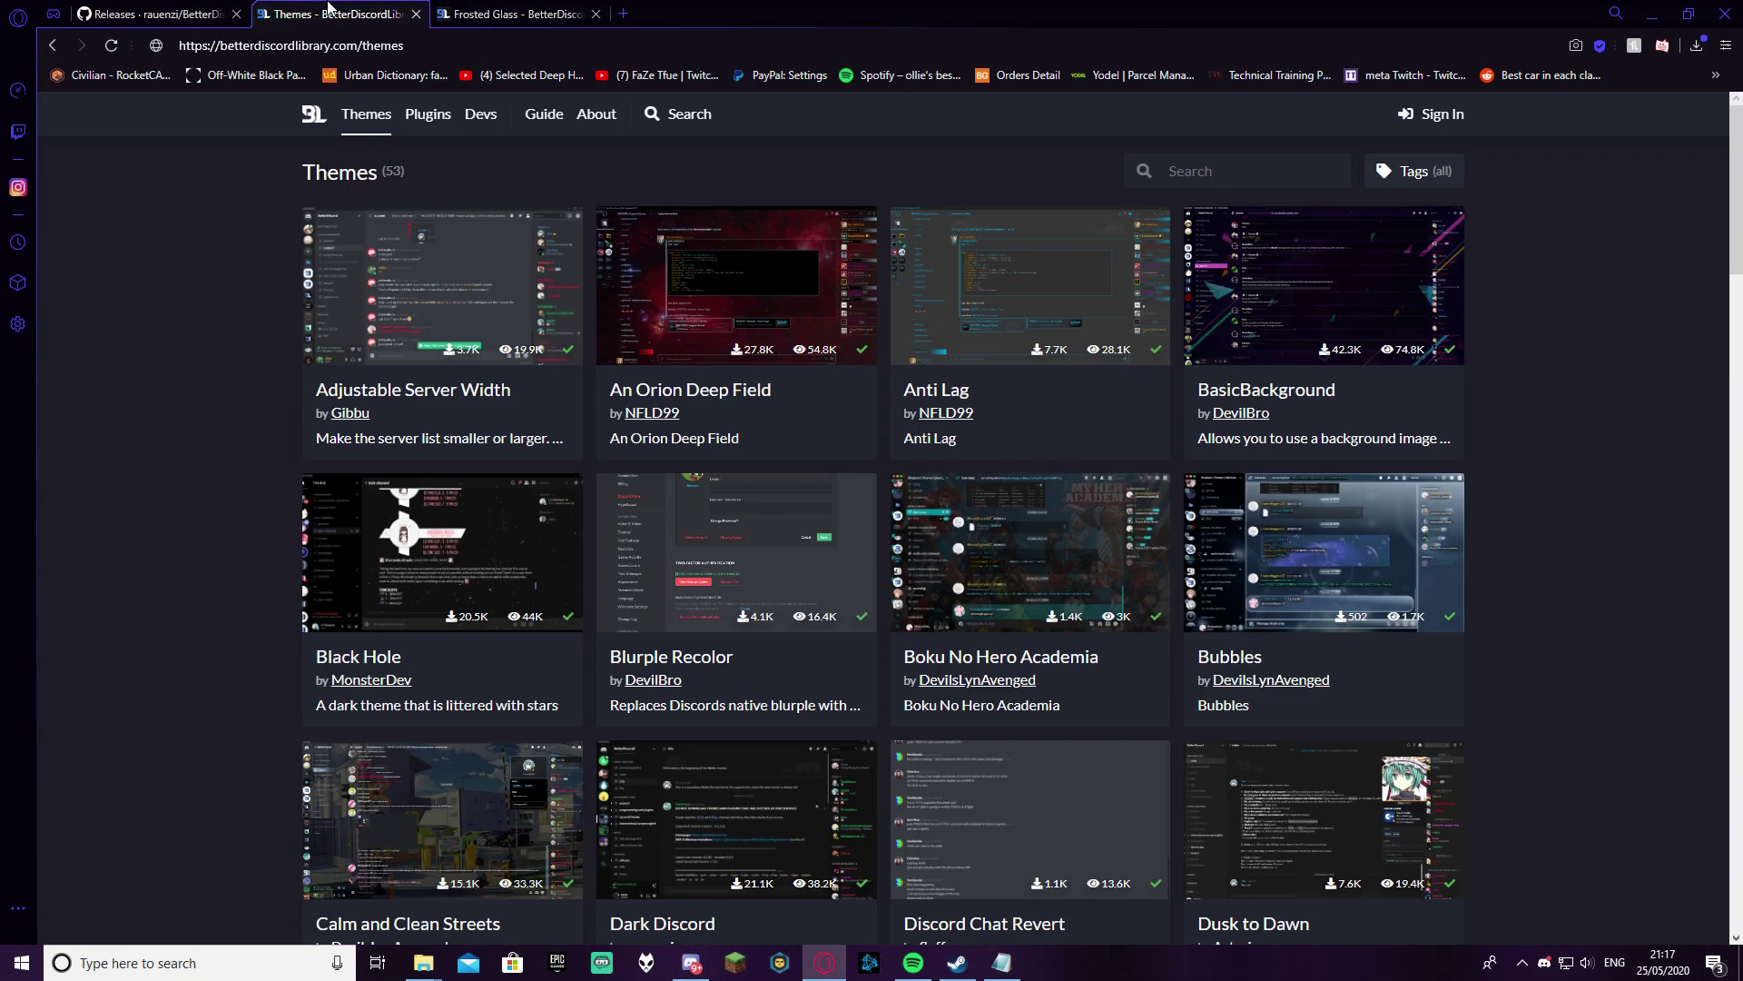
pyautogui.scroll(-3, 1055, 653)
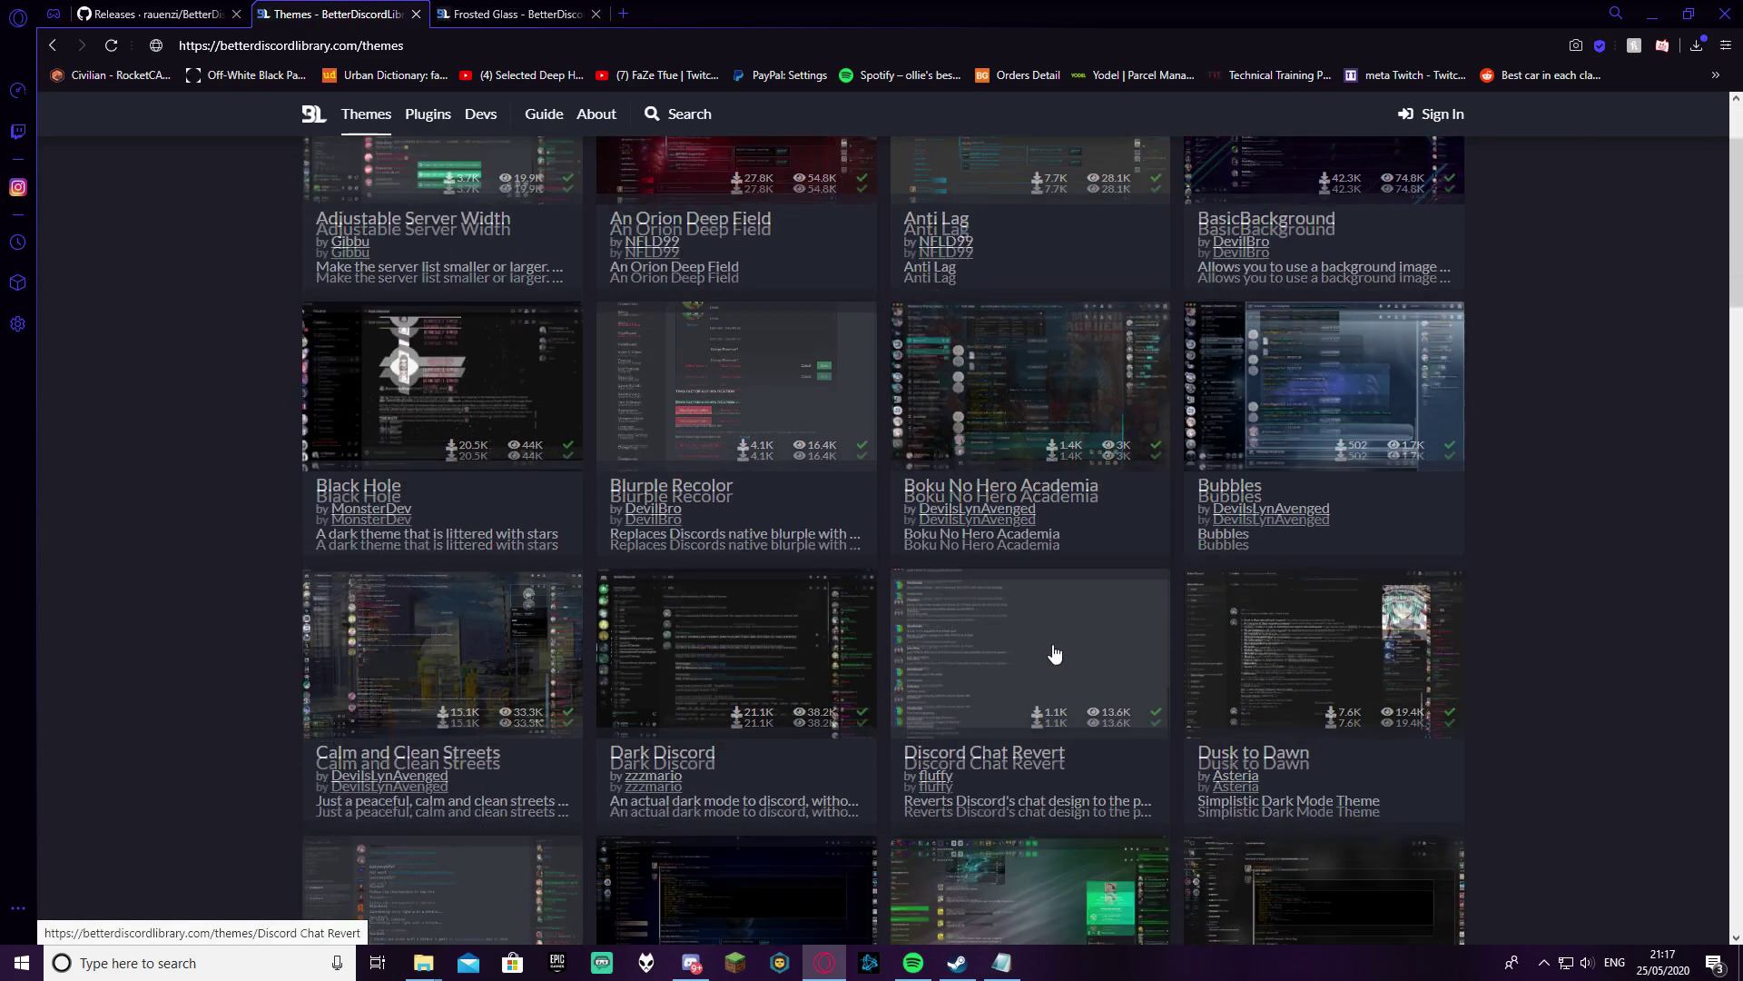
pyautogui.scroll(-3, 1049, 636)
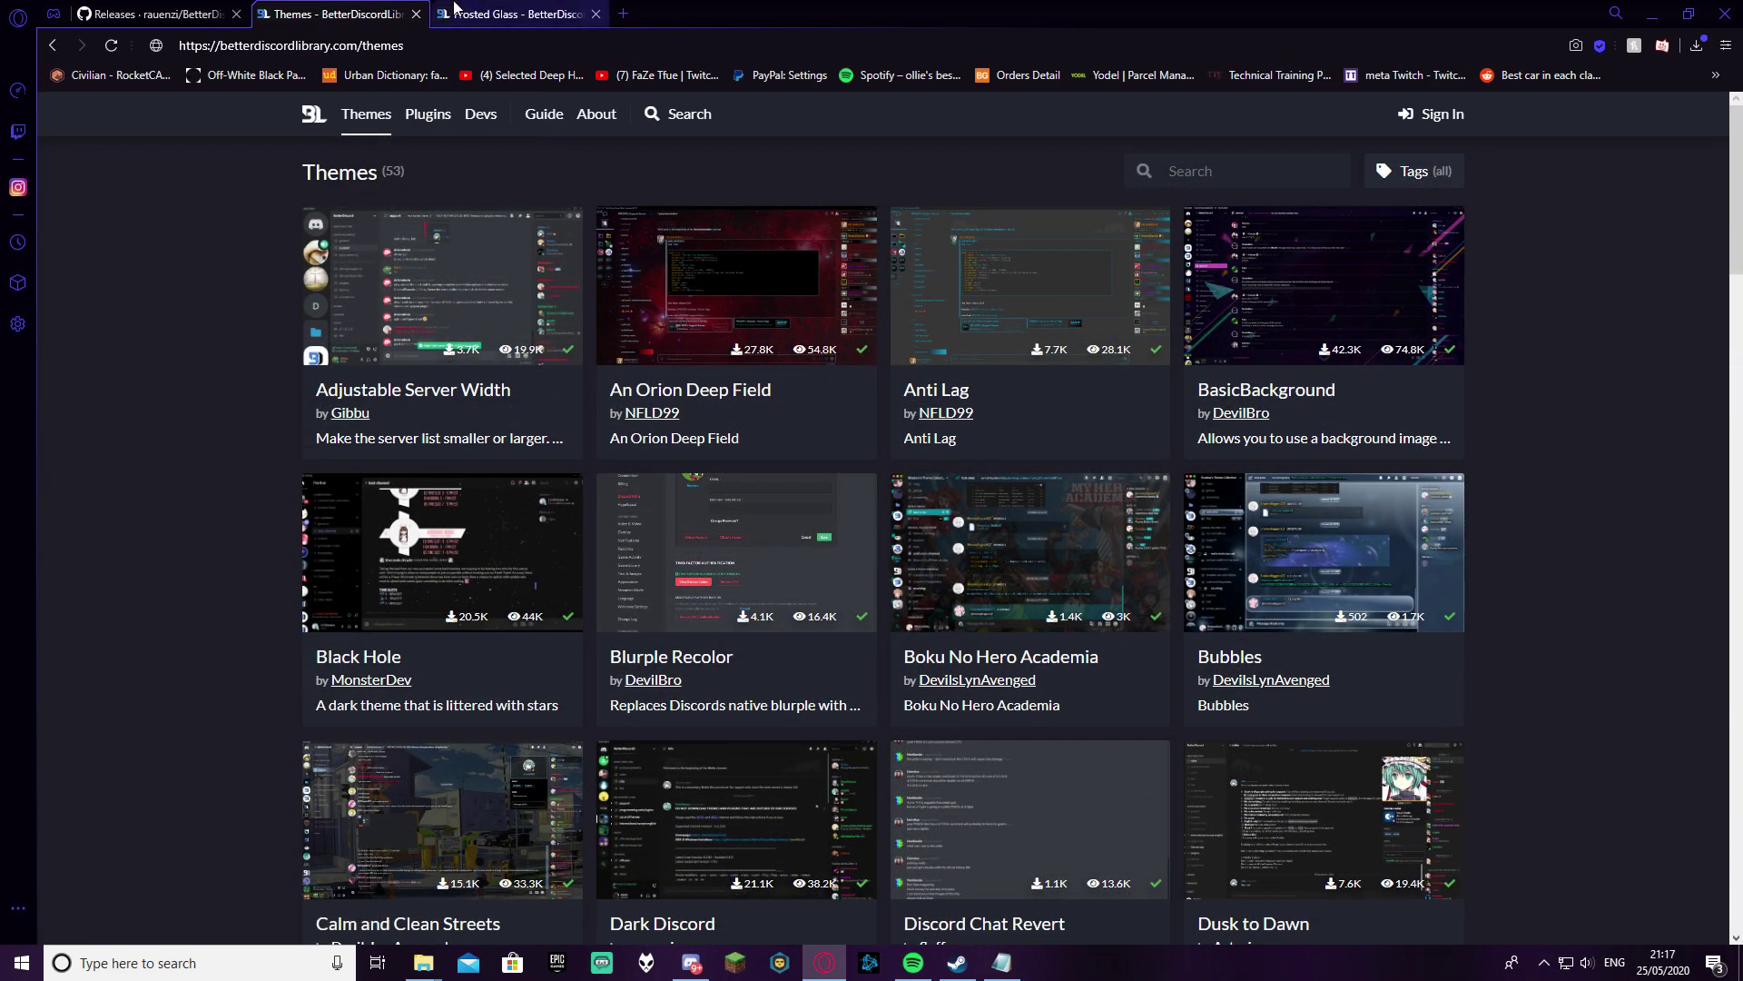
pyautogui.click(513, 13)
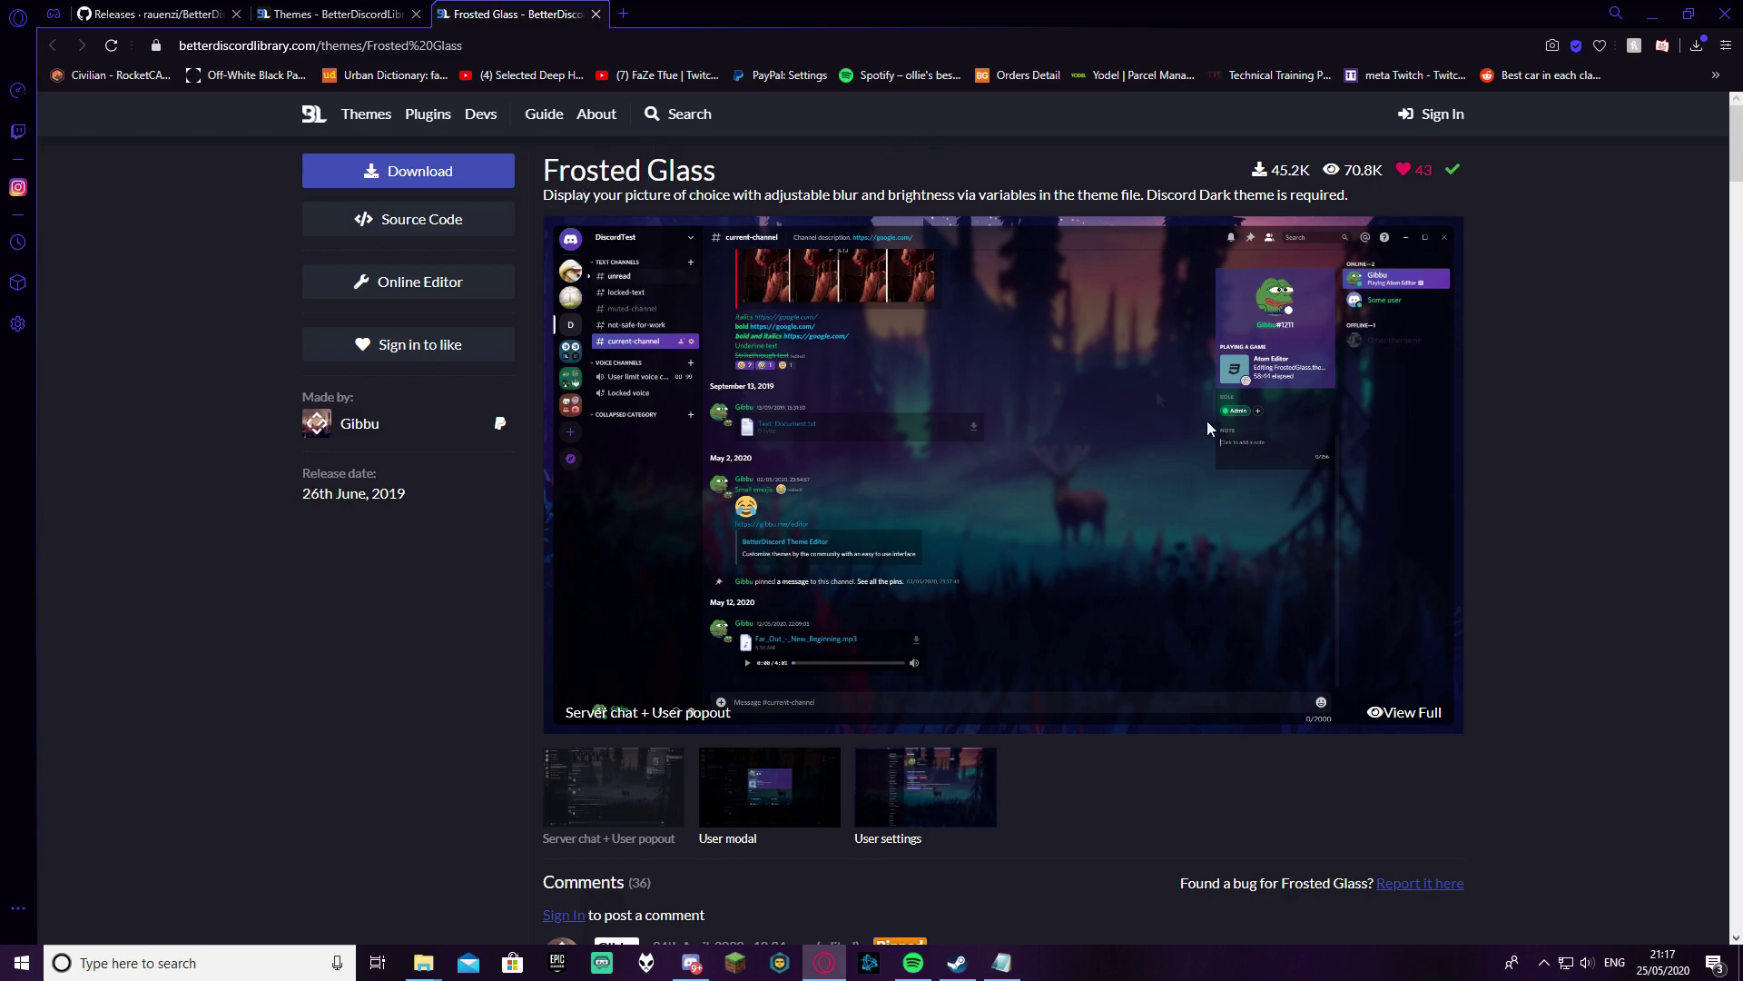
pyautogui.click(408, 166)
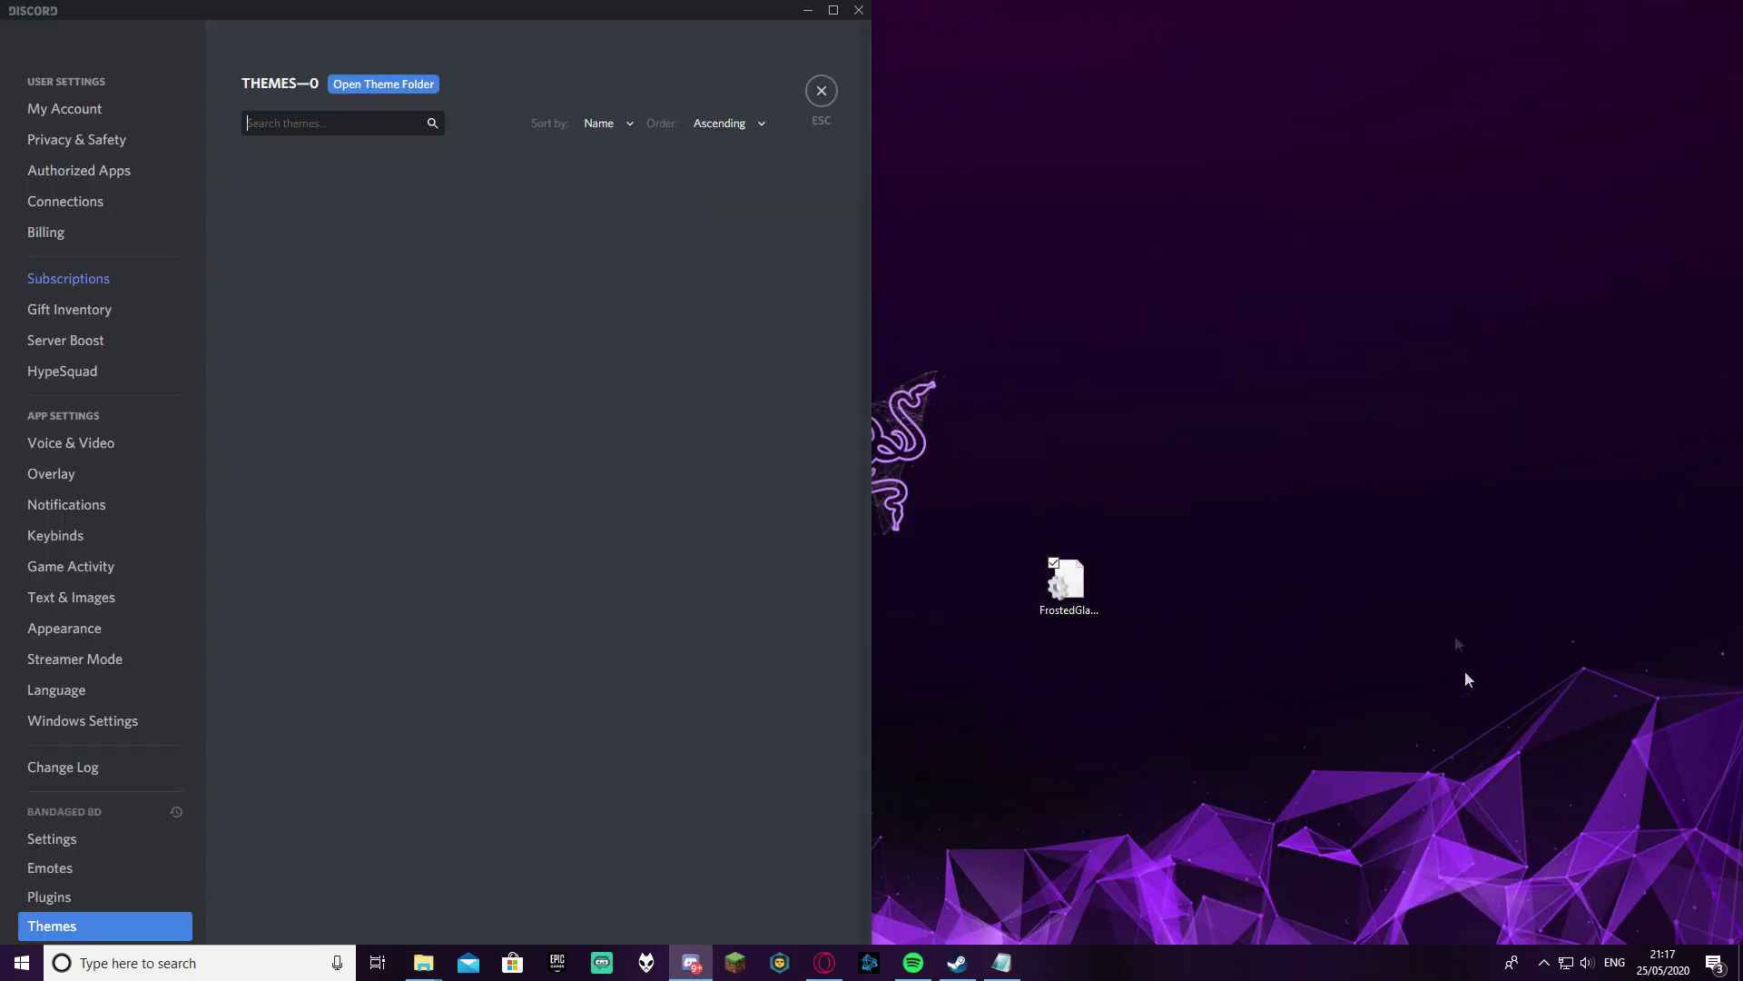
# Open the BandagedBD theme folder from Discord, move the FrostedGlass.theme file from the desktop into it and close the folder
pyautogui.moveTo(1067, 582); pyautogui.dragTo(1215, 482)
pyautogui.moveTo(1100, 302); pyautogui.dragTo(1349, 503)
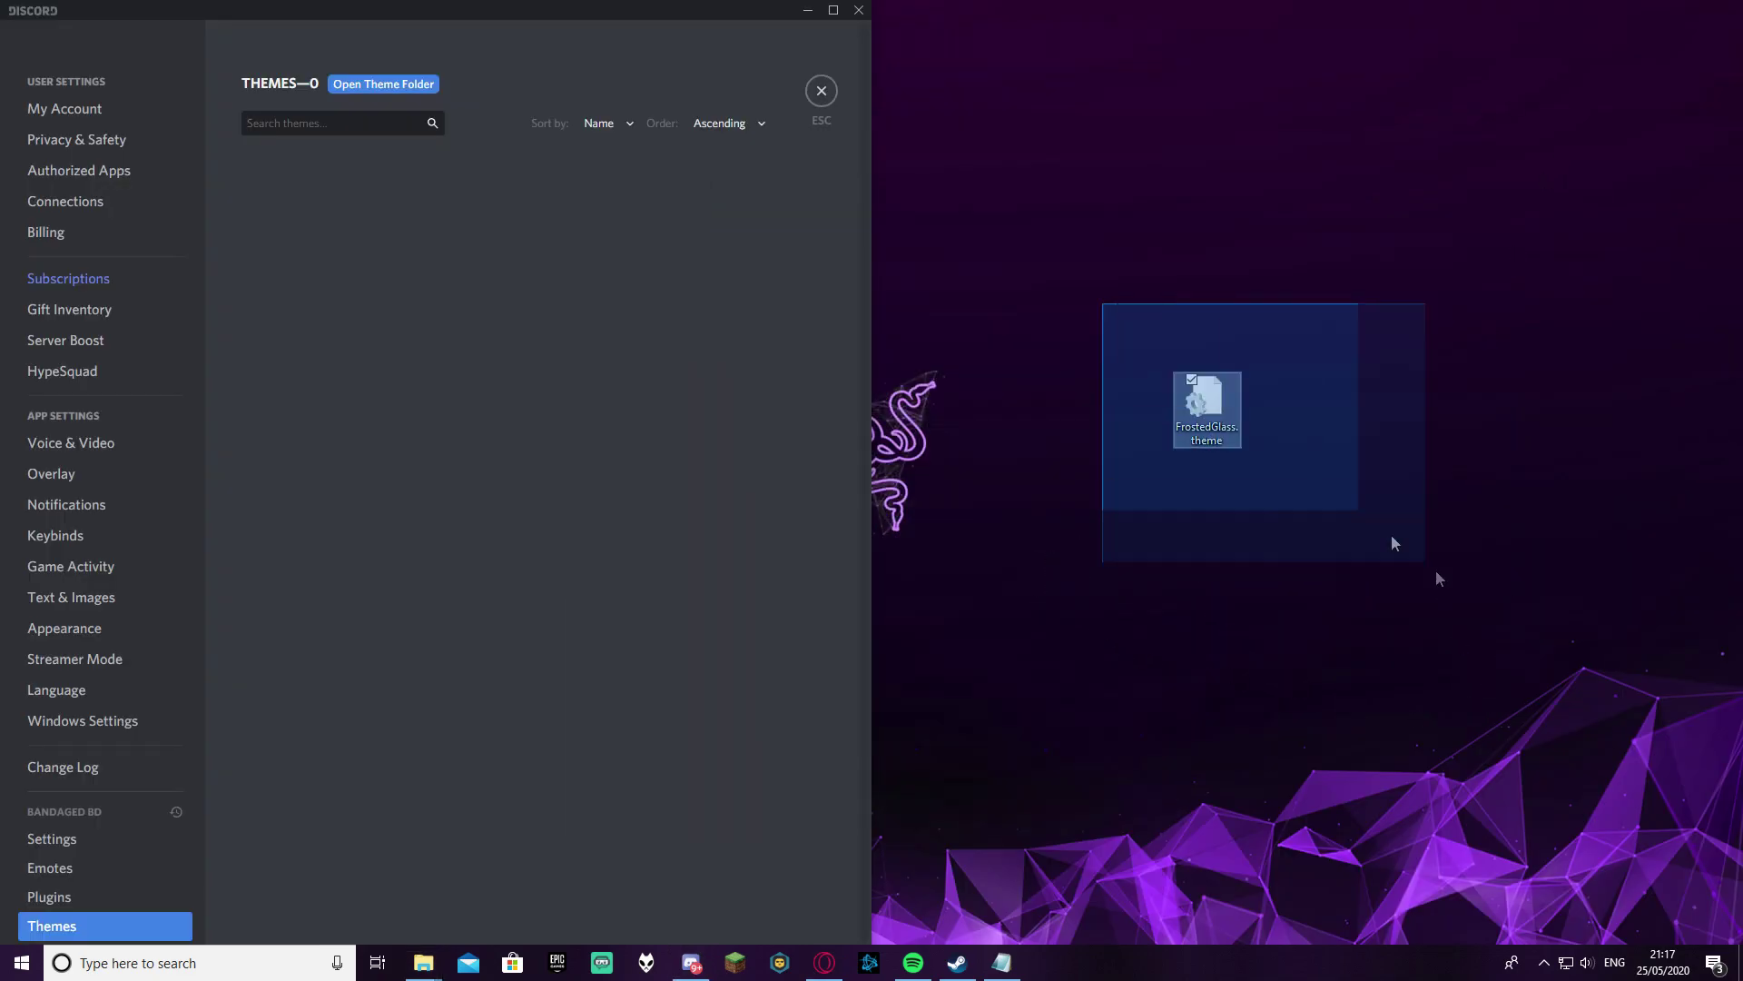
pyautogui.click(1457, 652)
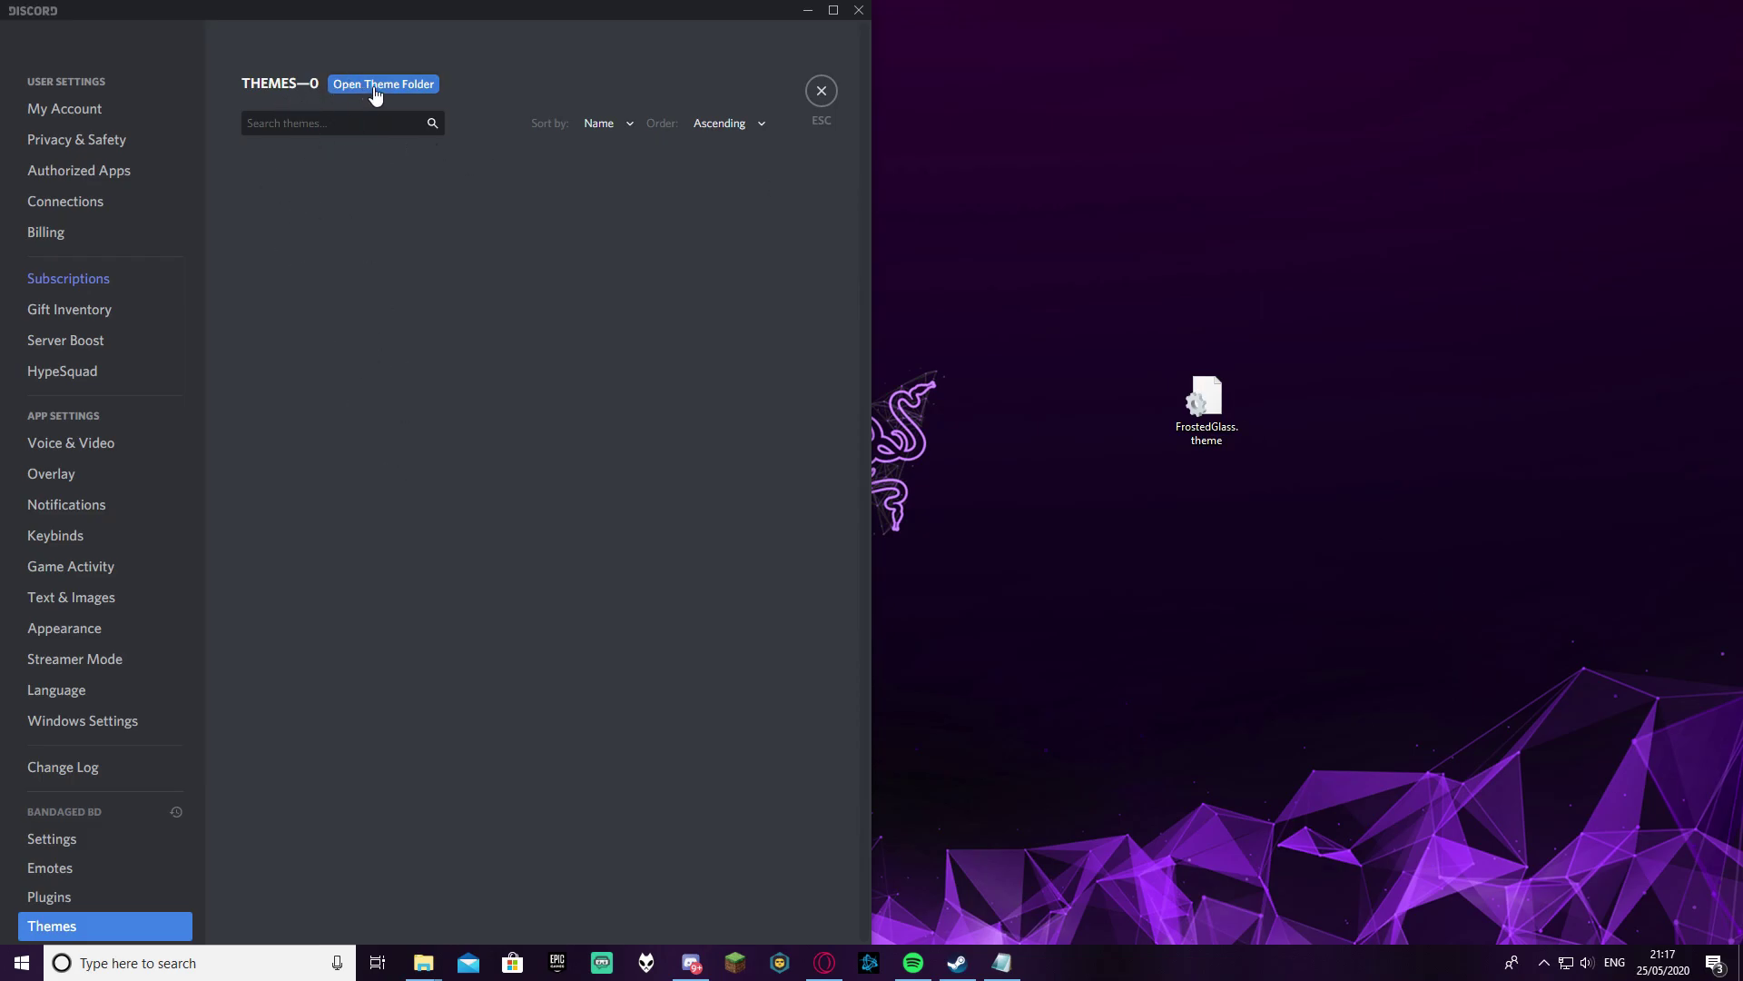
pyautogui.click(408, 91)
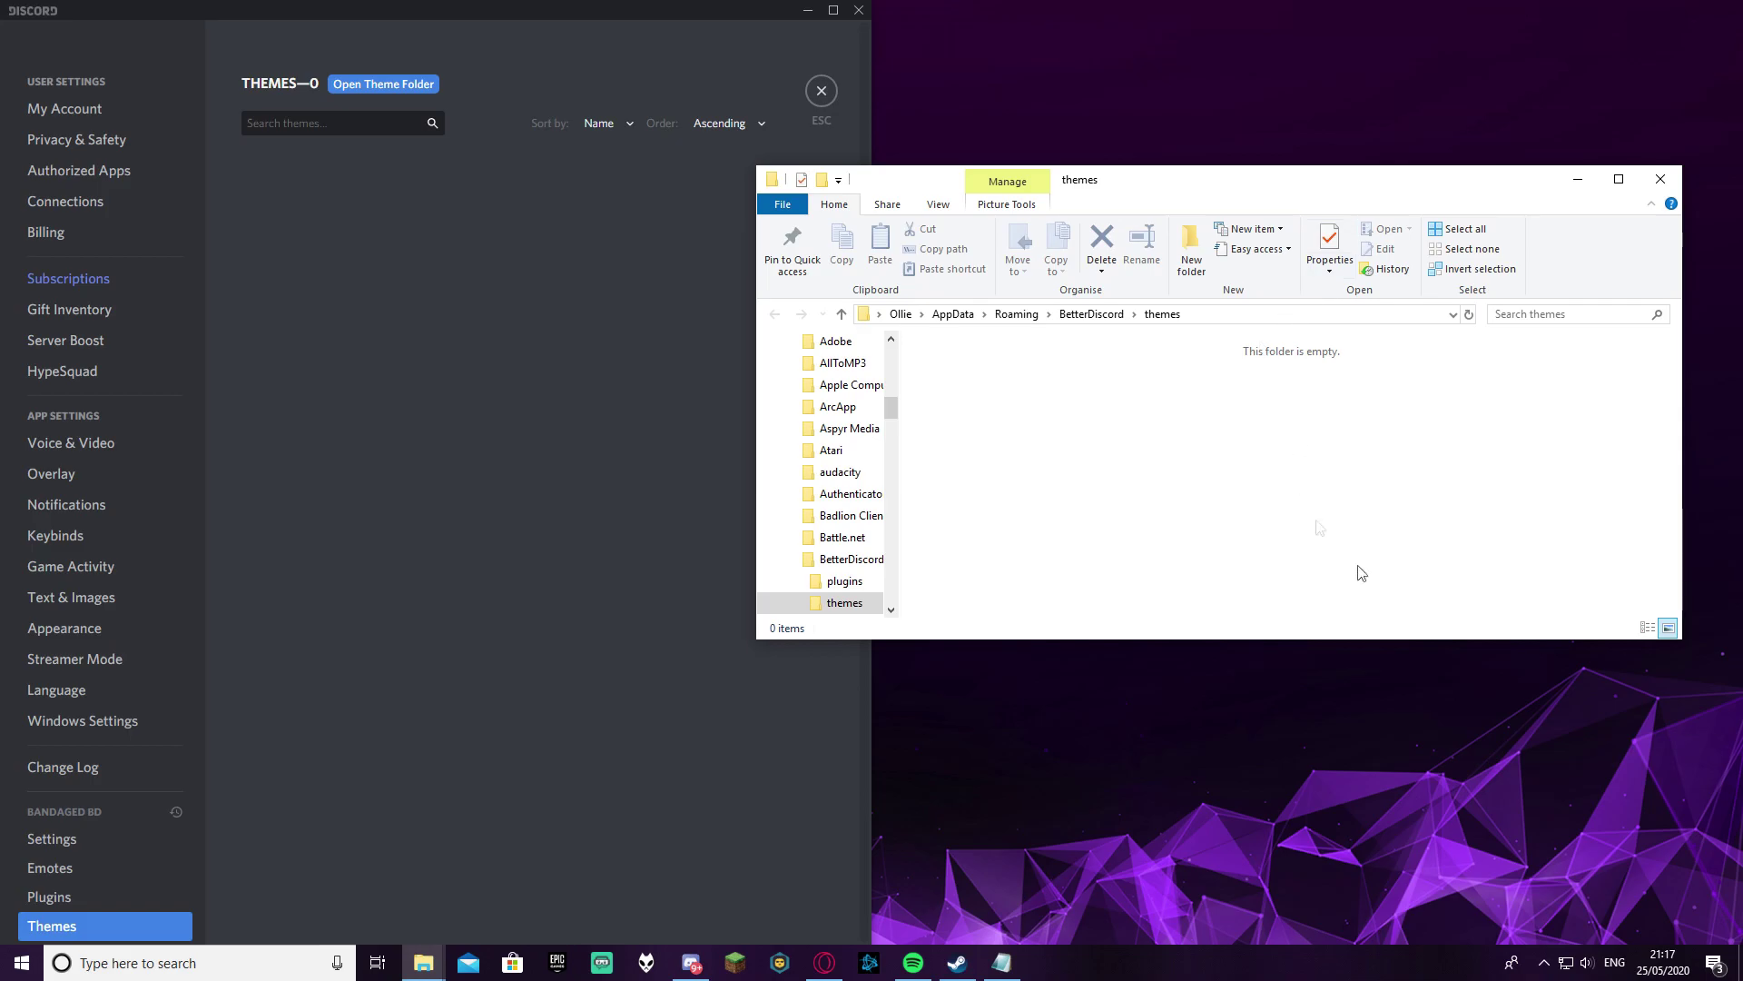
pyautogui.moveTo(1260, 185); pyautogui.dragTo(679, 345)
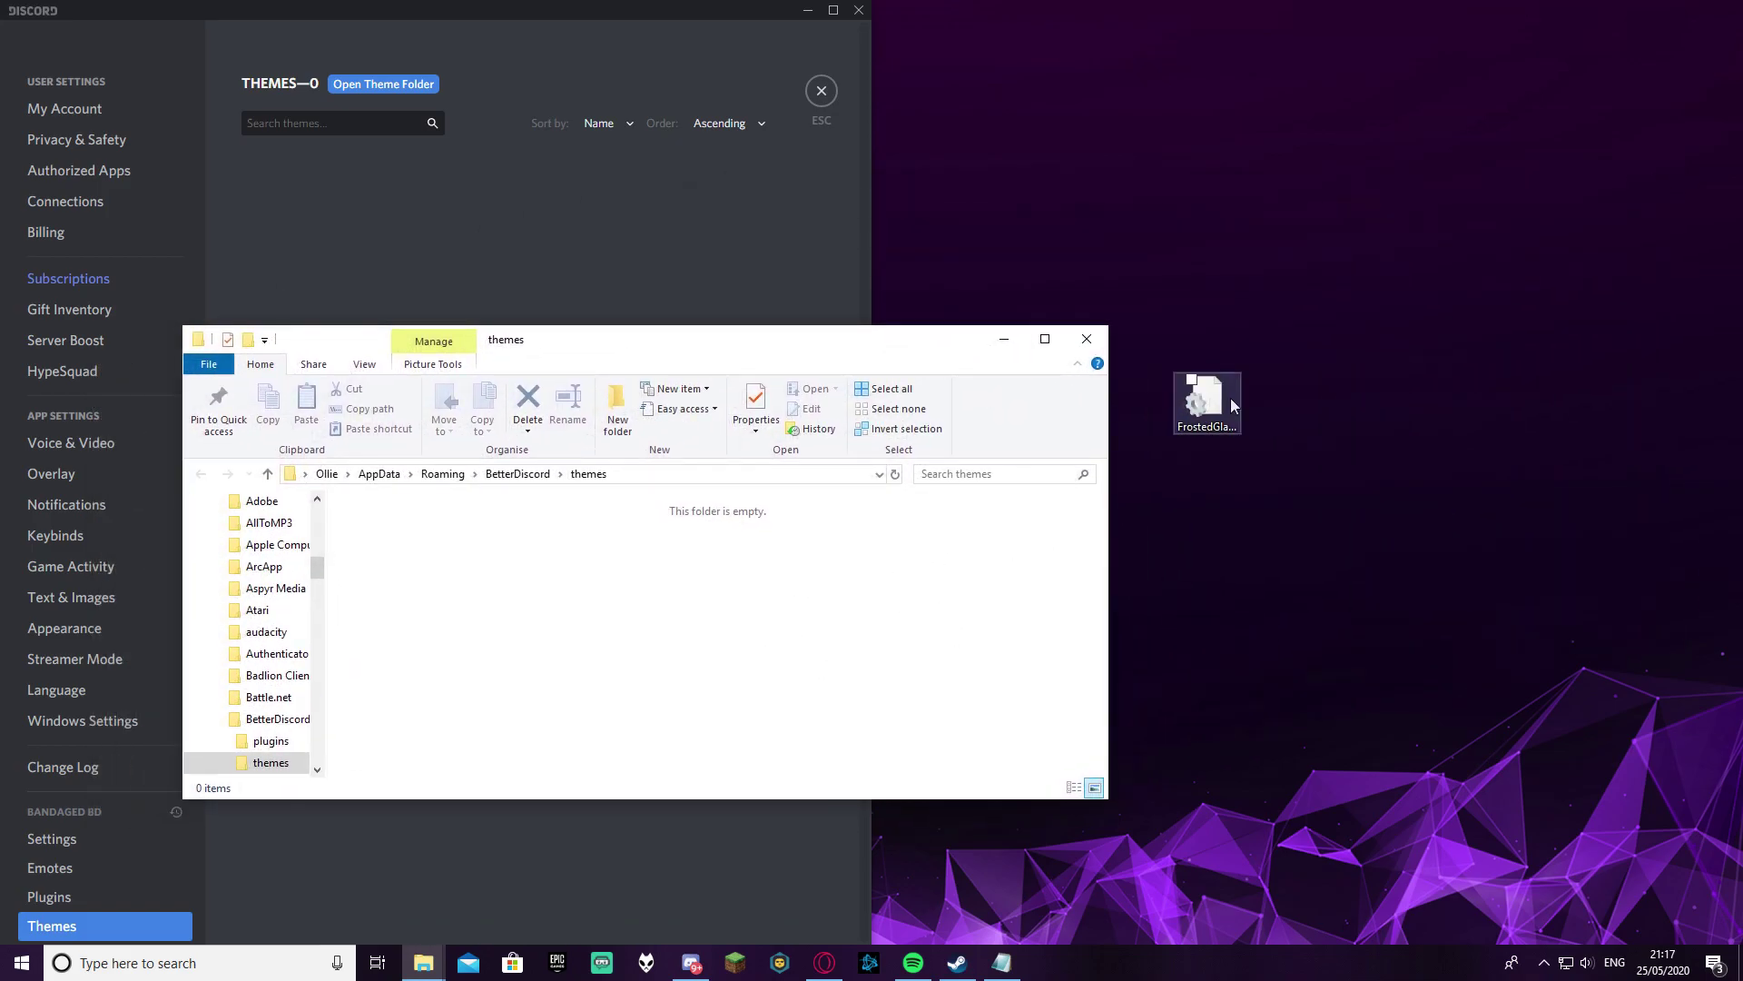
pyautogui.moveTo(1208, 399); pyautogui.dragTo(525, 633)
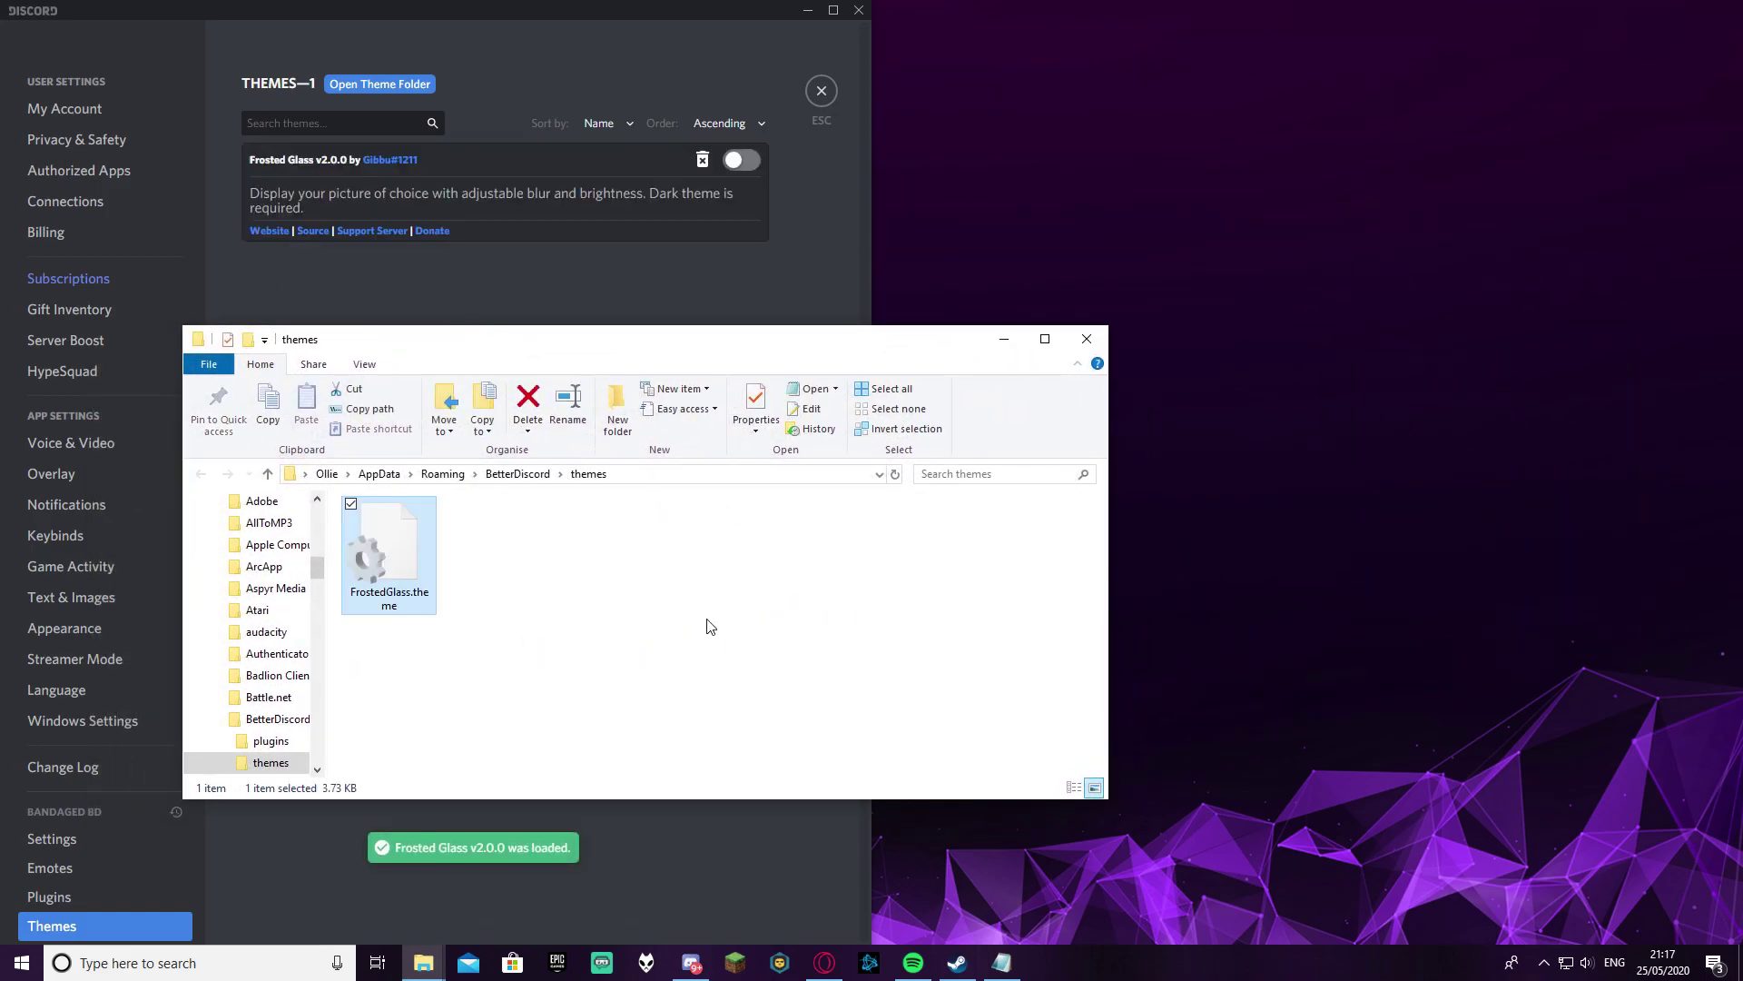
pyautogui.click(1087, 339)
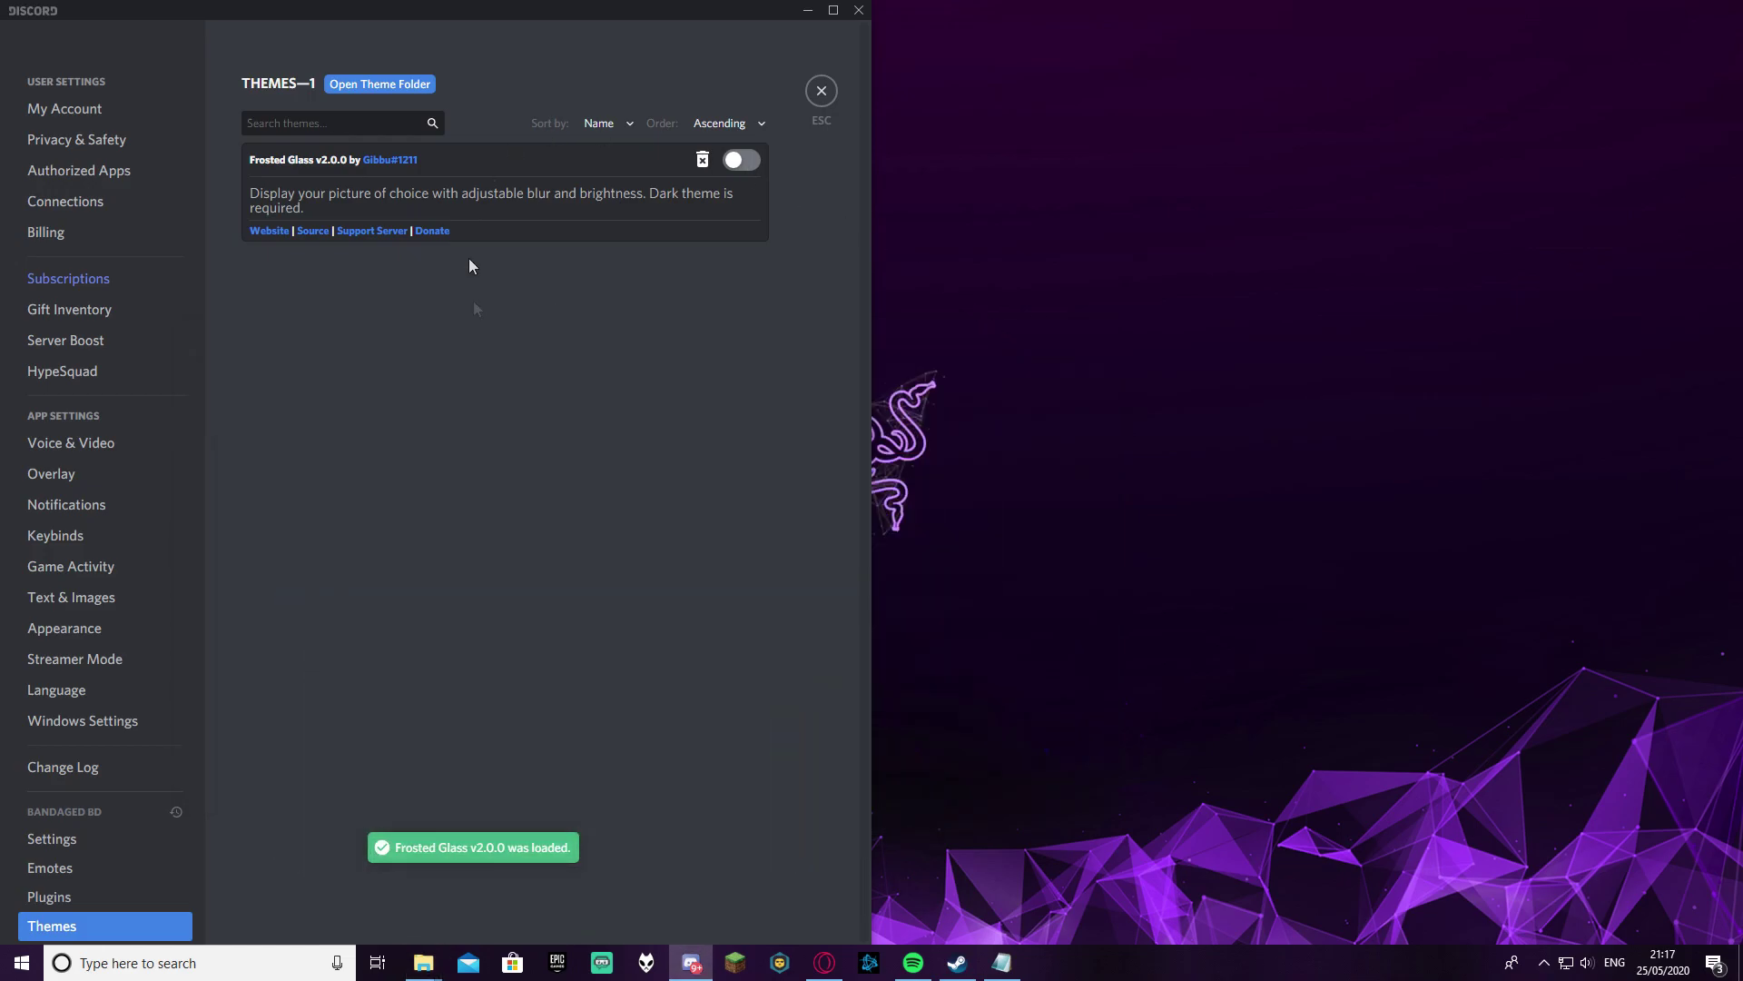
# Maximize Discord, enable the Frosted Glass v2.0.0 theme and leave the user settings
pyautogui.click(833, 11)
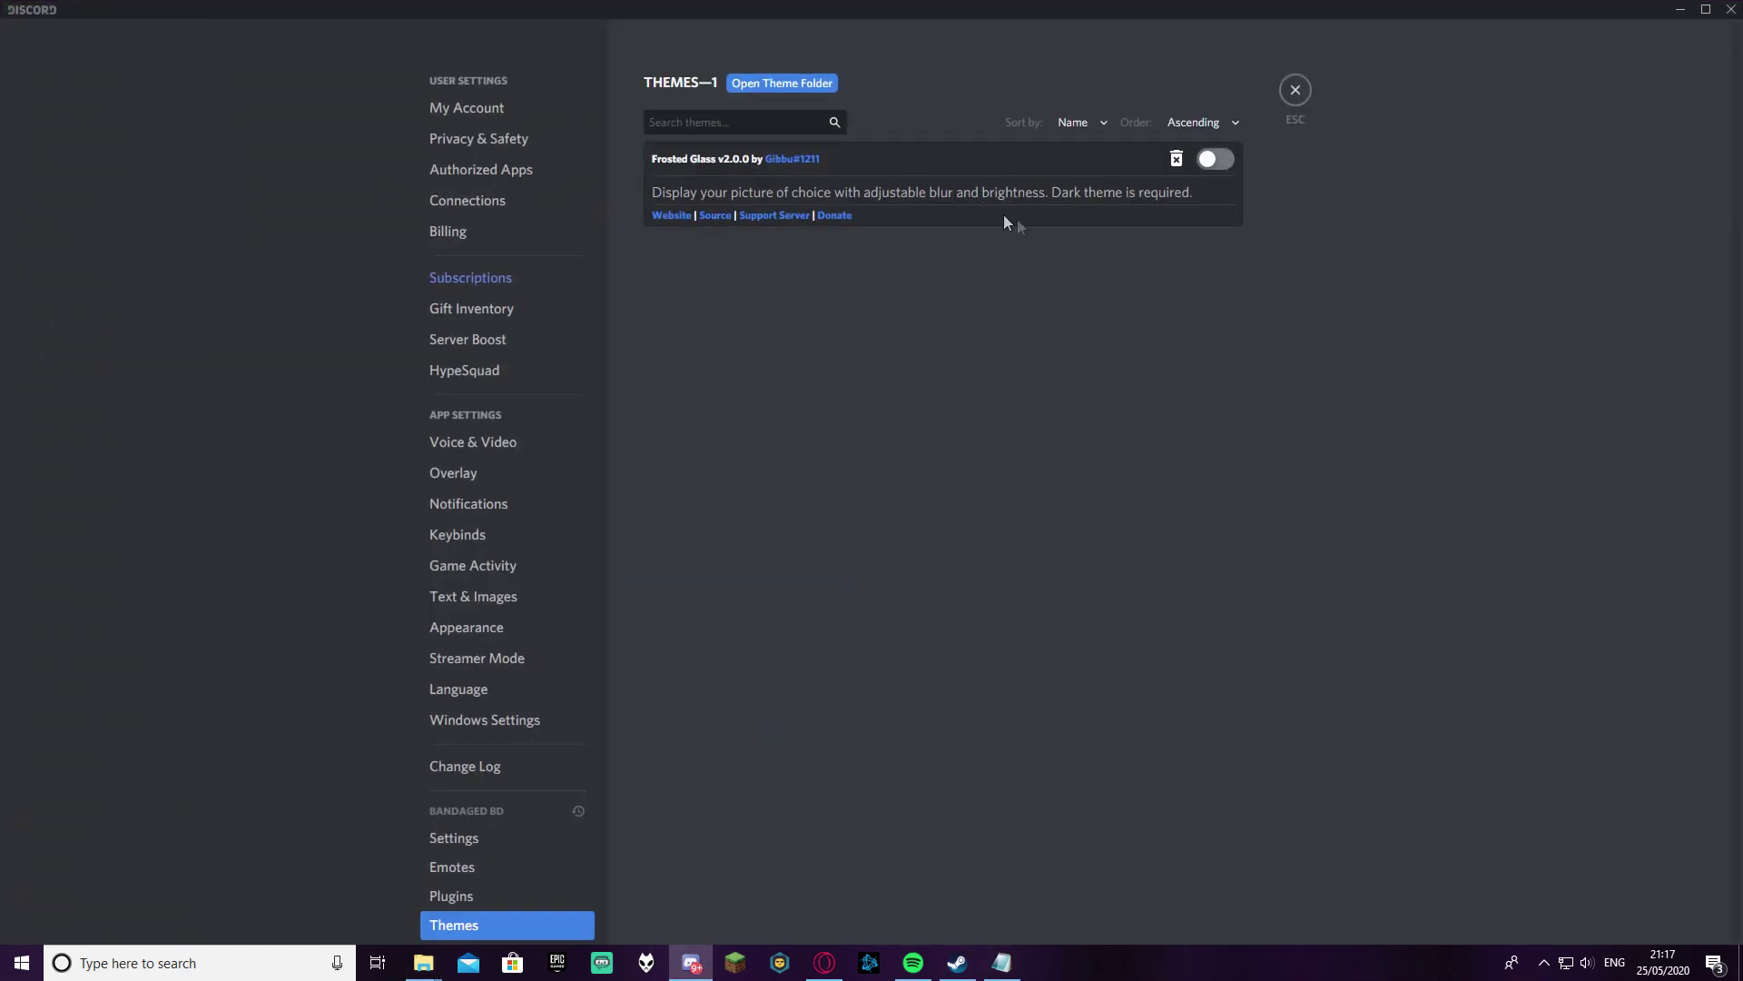
pyautogui.click(1215, 161)
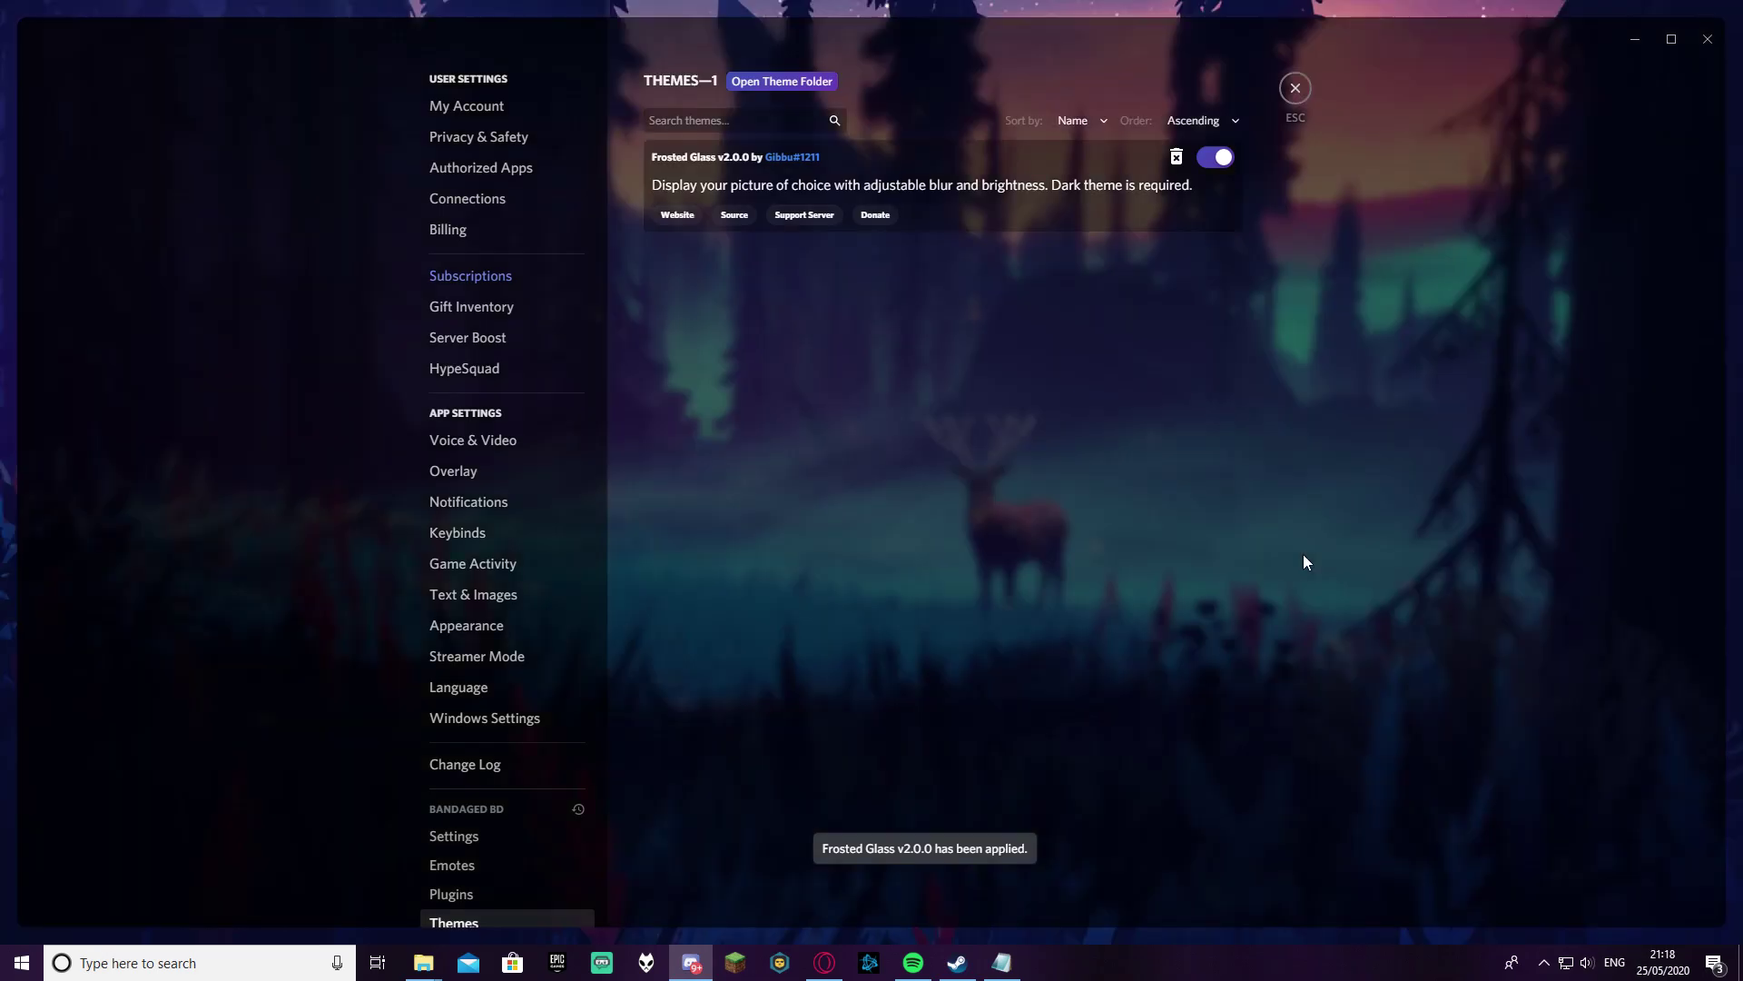
pyautogui.click(1298, 90)
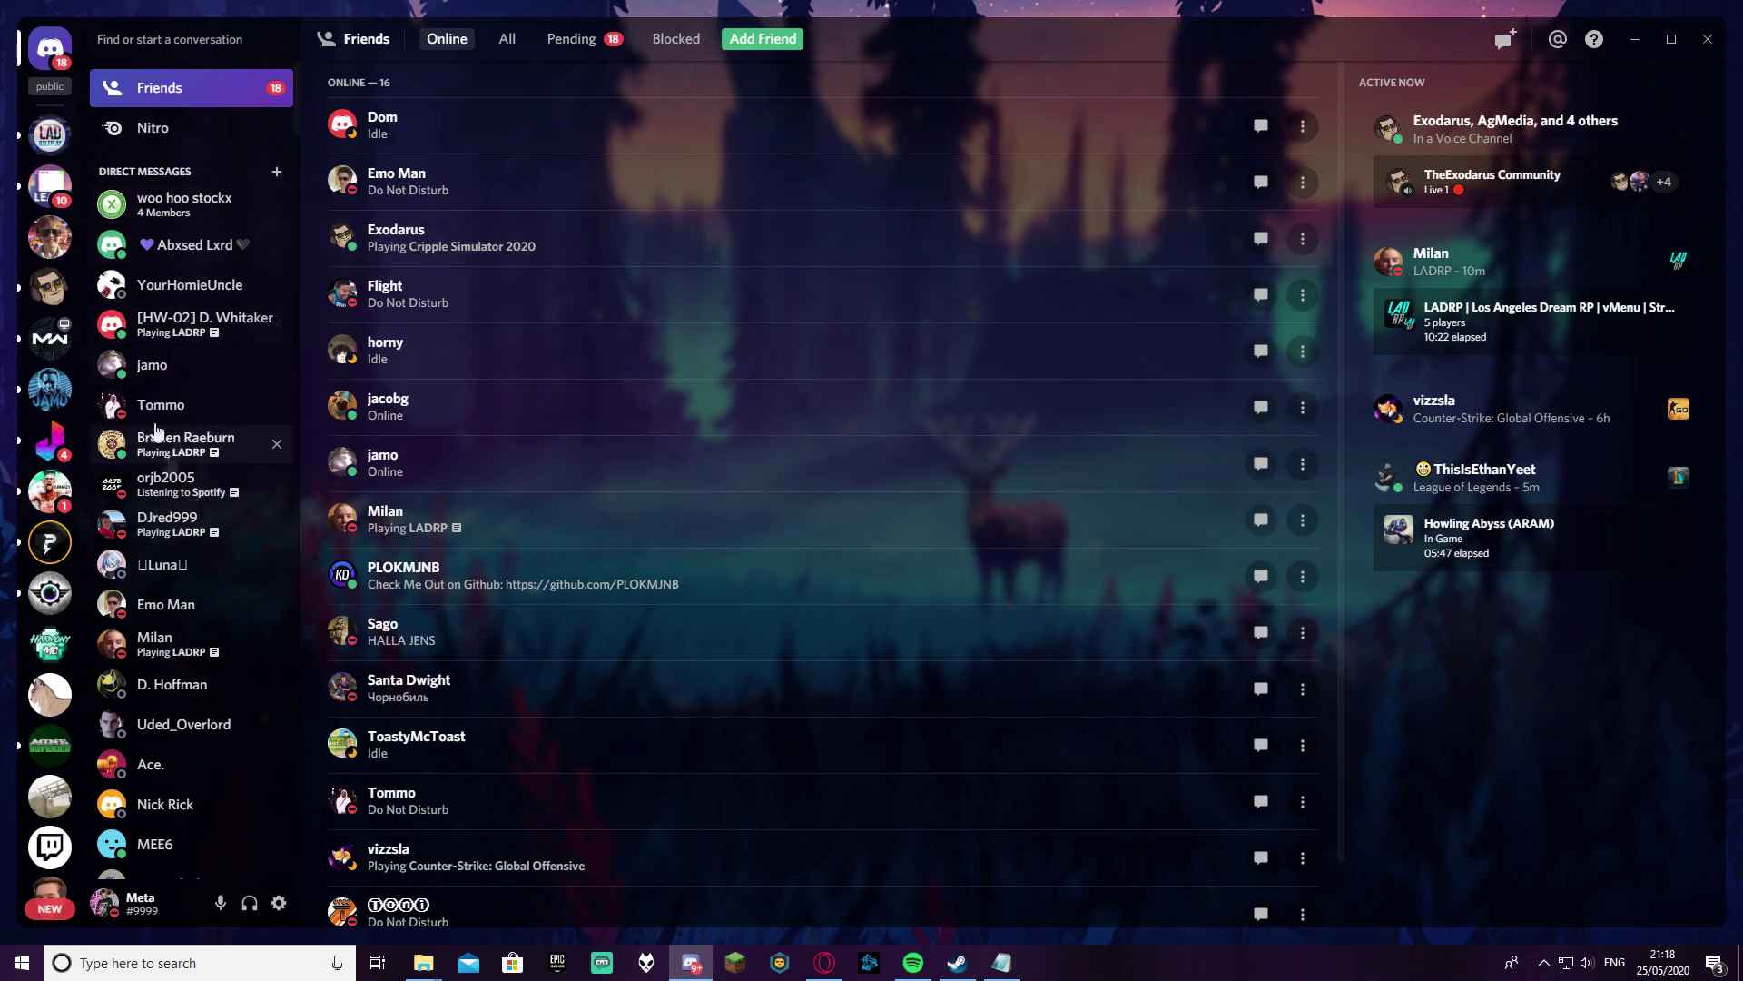
# View the applied theme in the Los Angeles Dream RP server and the friends list, and minimize Discord
pyautogui.click(50, 134)
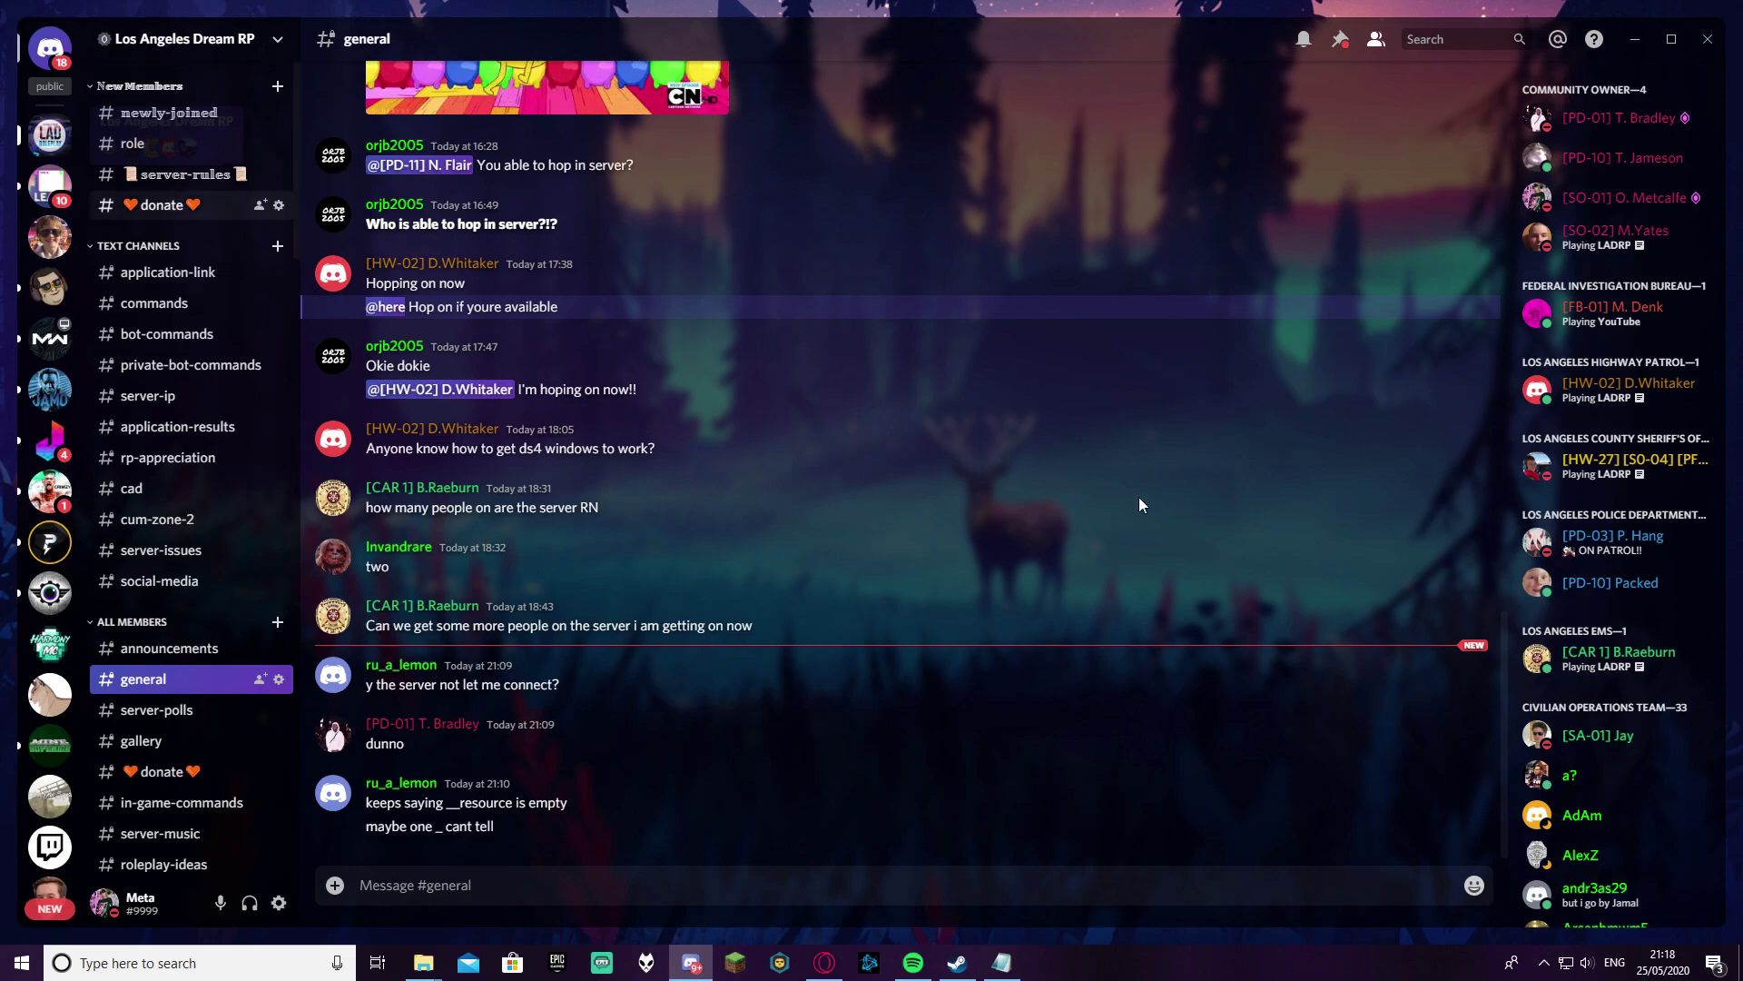
pyautogui.click(43, 56)
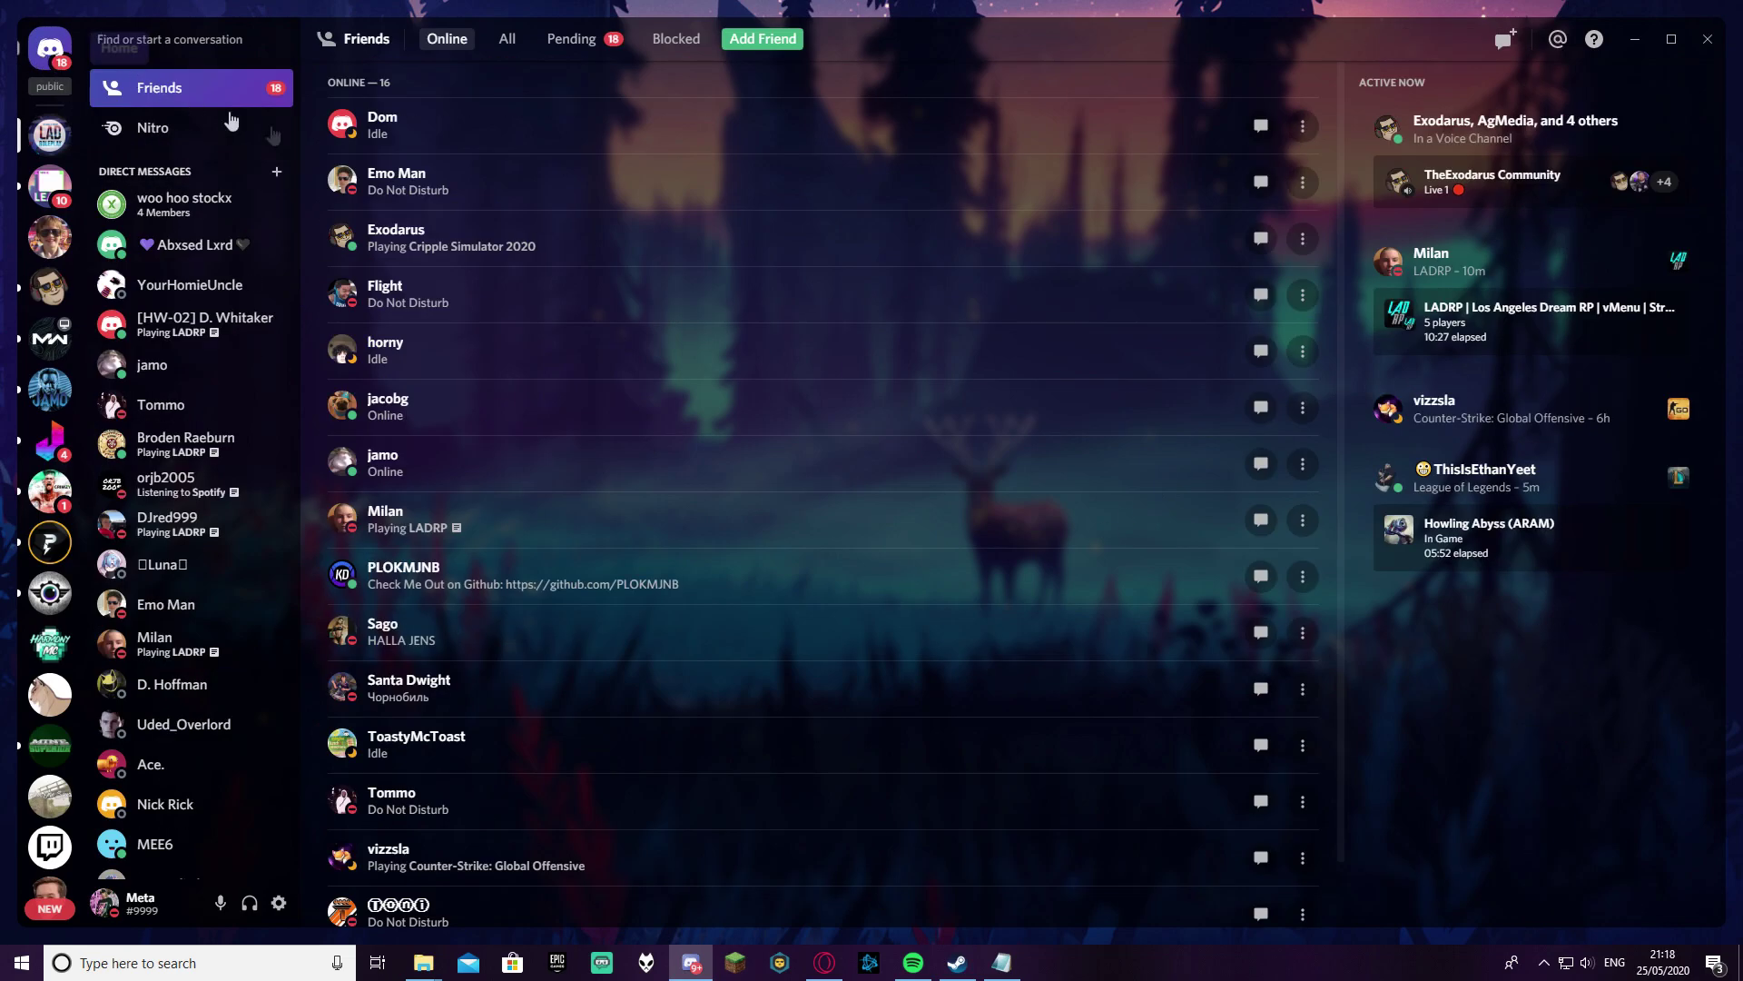
pyautogui.click(1632, 45)
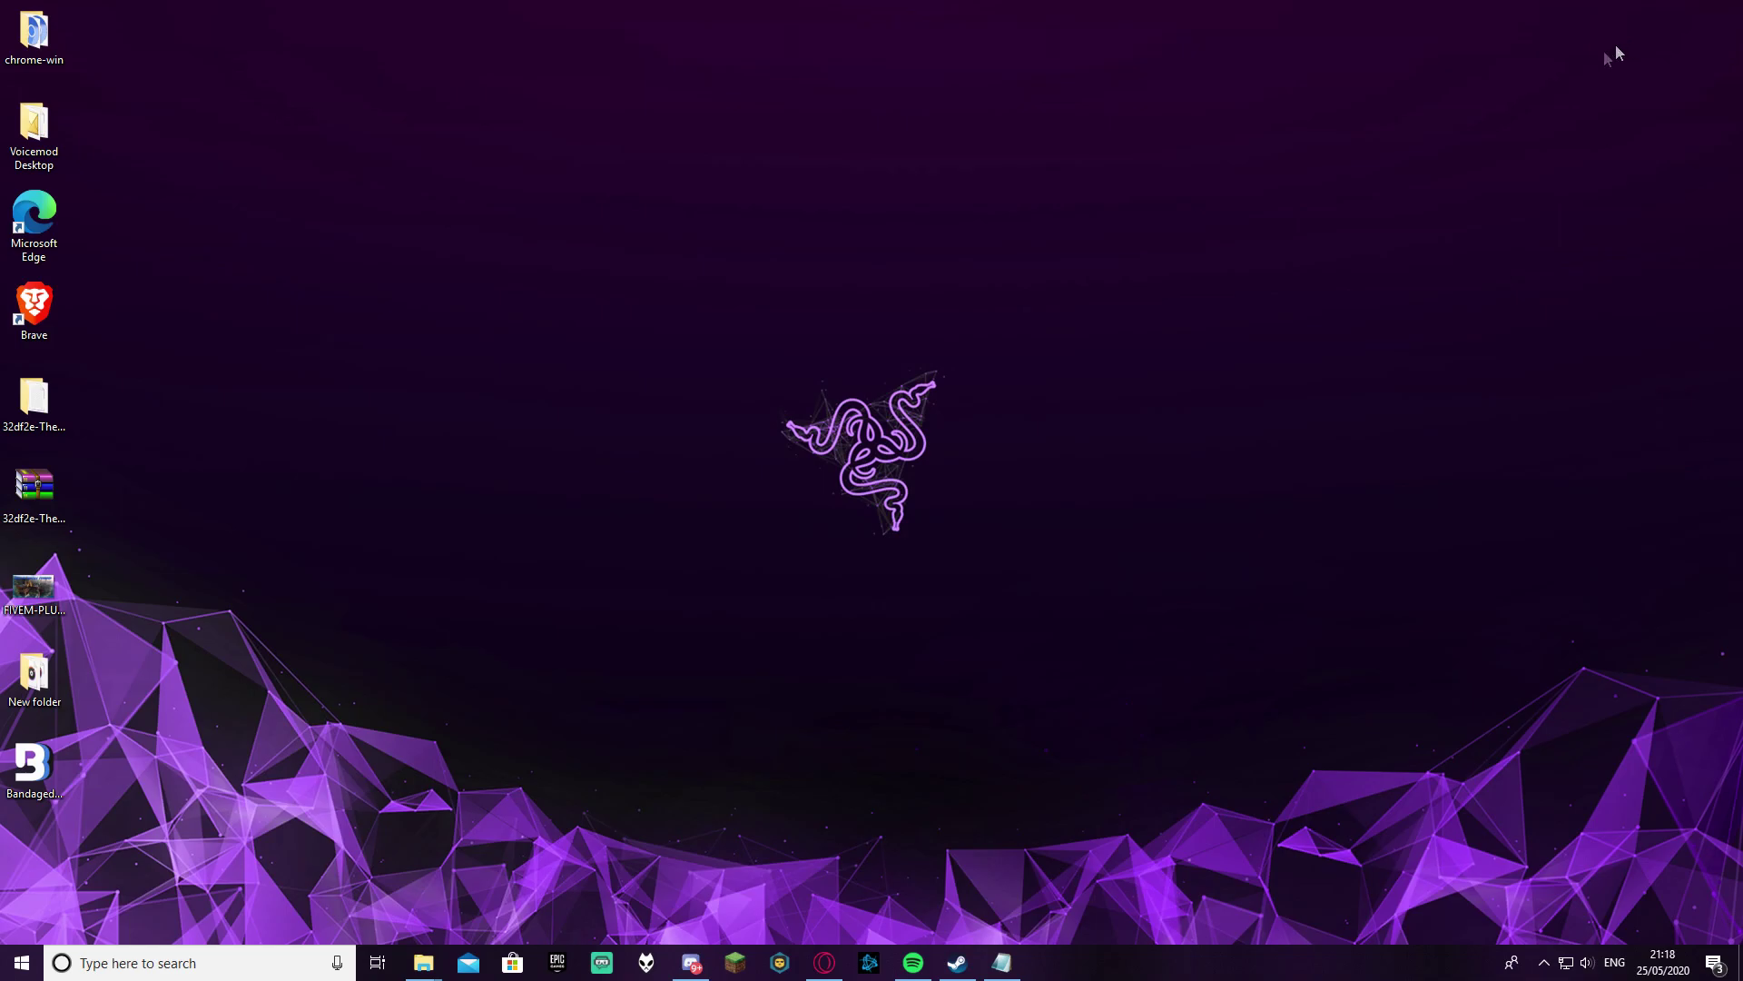
# Switch to Discord, open the theme folder from the BandagedBD themes settings and minimize Discord
pyautogui.click(691, 963)
pyautogui.click(281, 902)
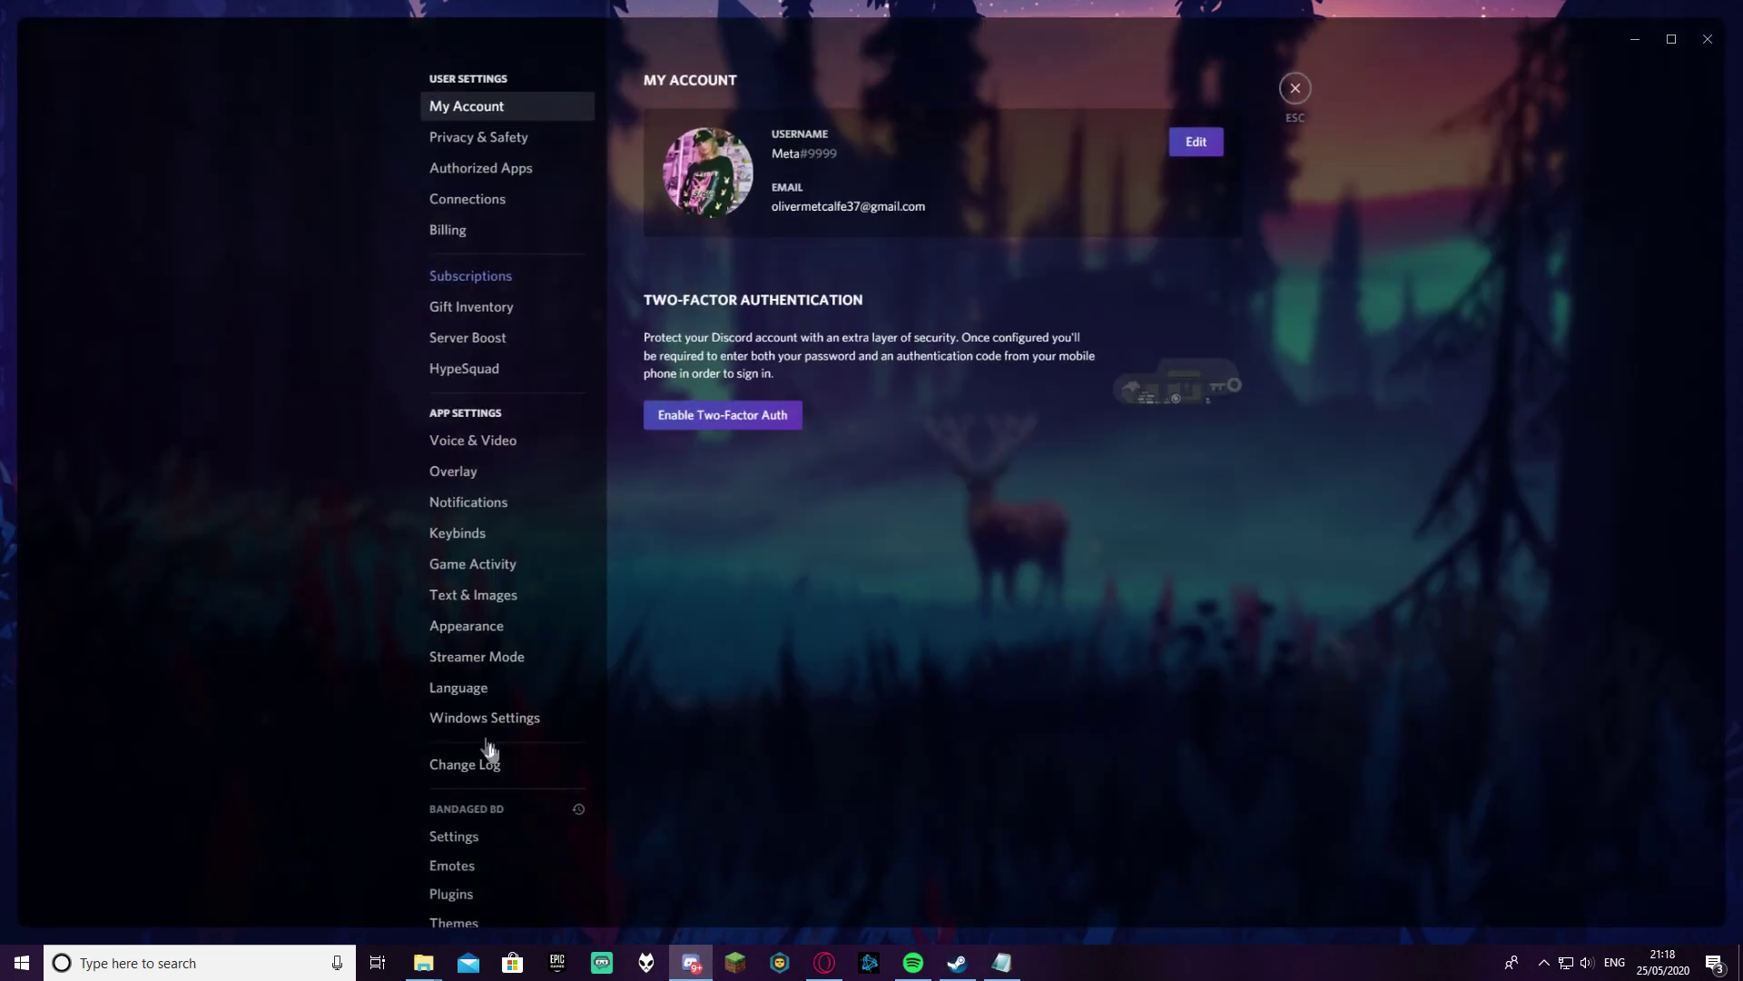
pyautogui.click(454, 922)
pyautogui.click(799, 82)
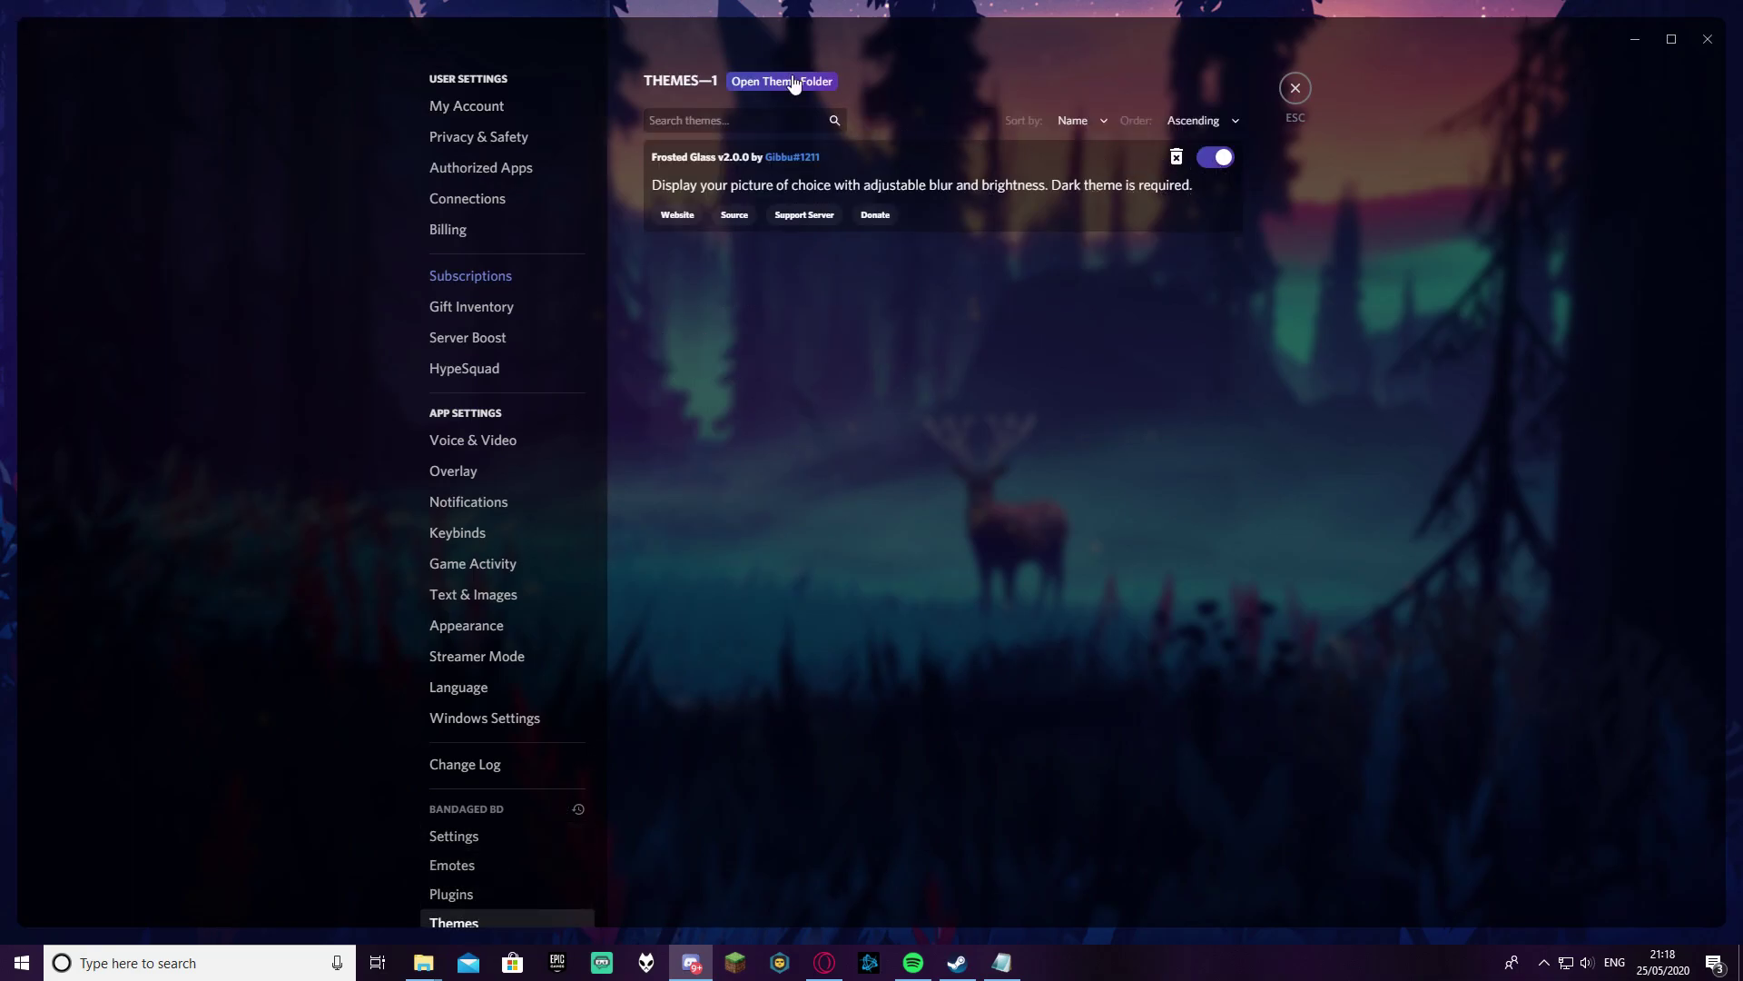
pyautogui.click(1634, 39)
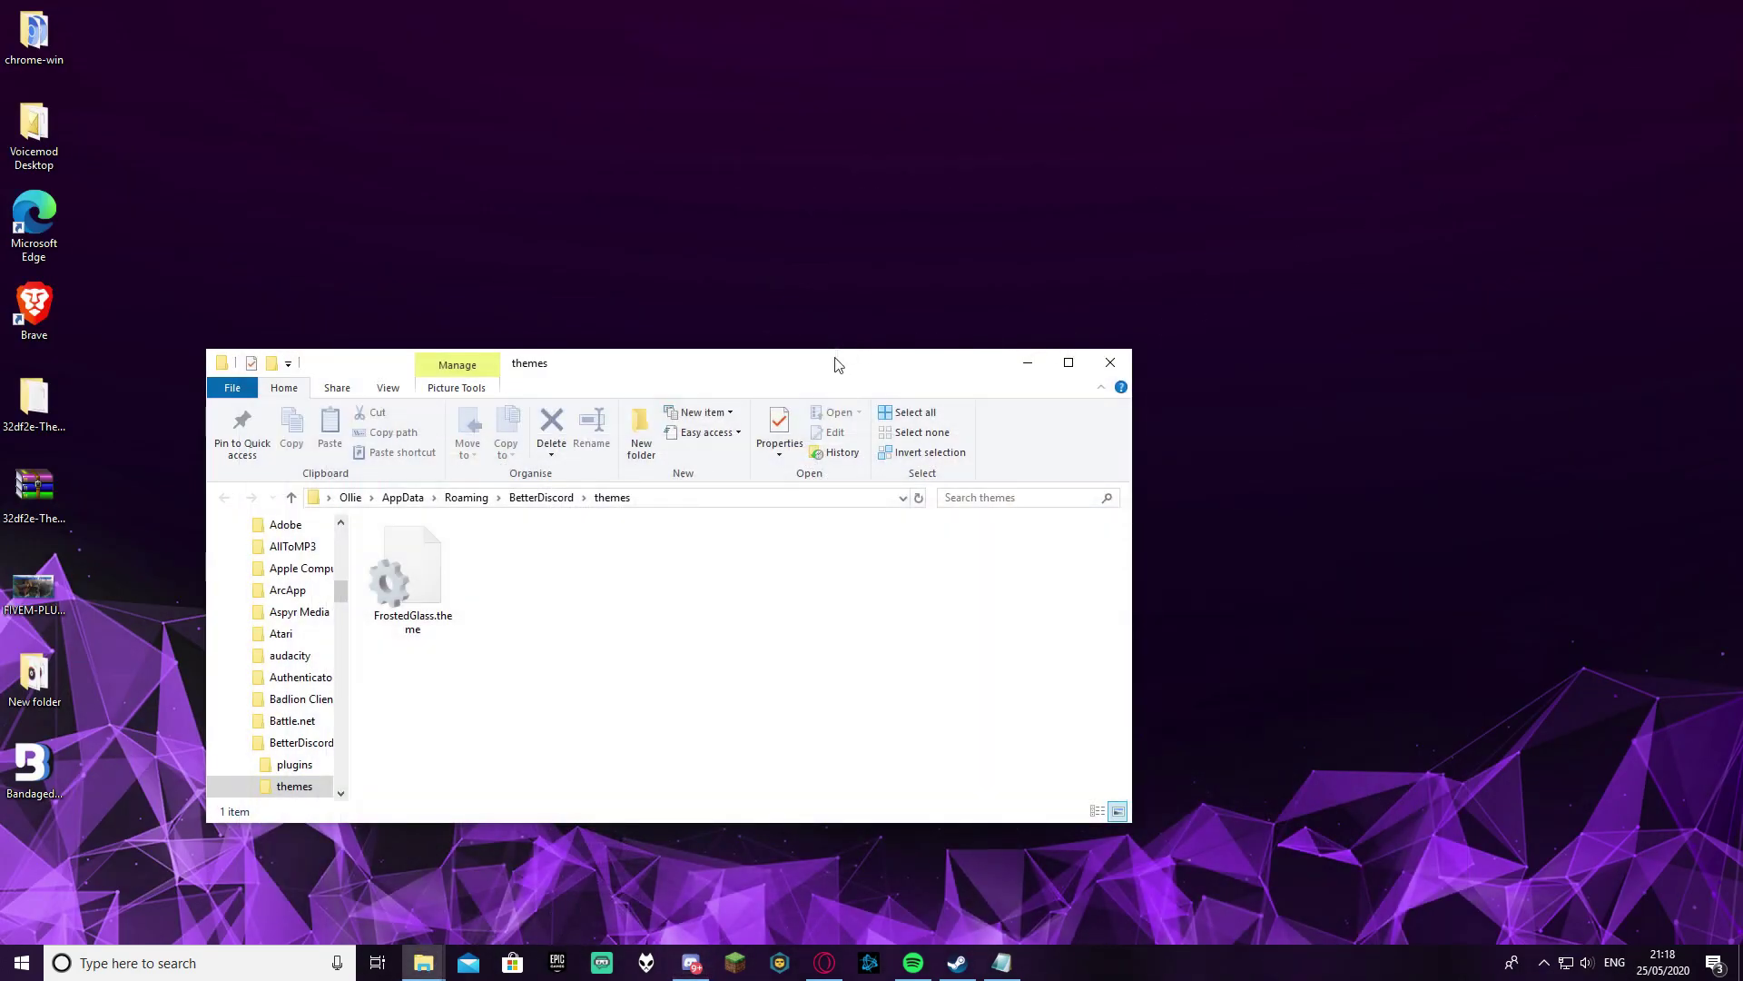
# Open the FrostedGlass.theme file from the themes folder for editing in Notepad++
pyautogui.moveTo(726, 362); pyautogui.dragTo(959, 286)
pyautogui.click(641, 509)
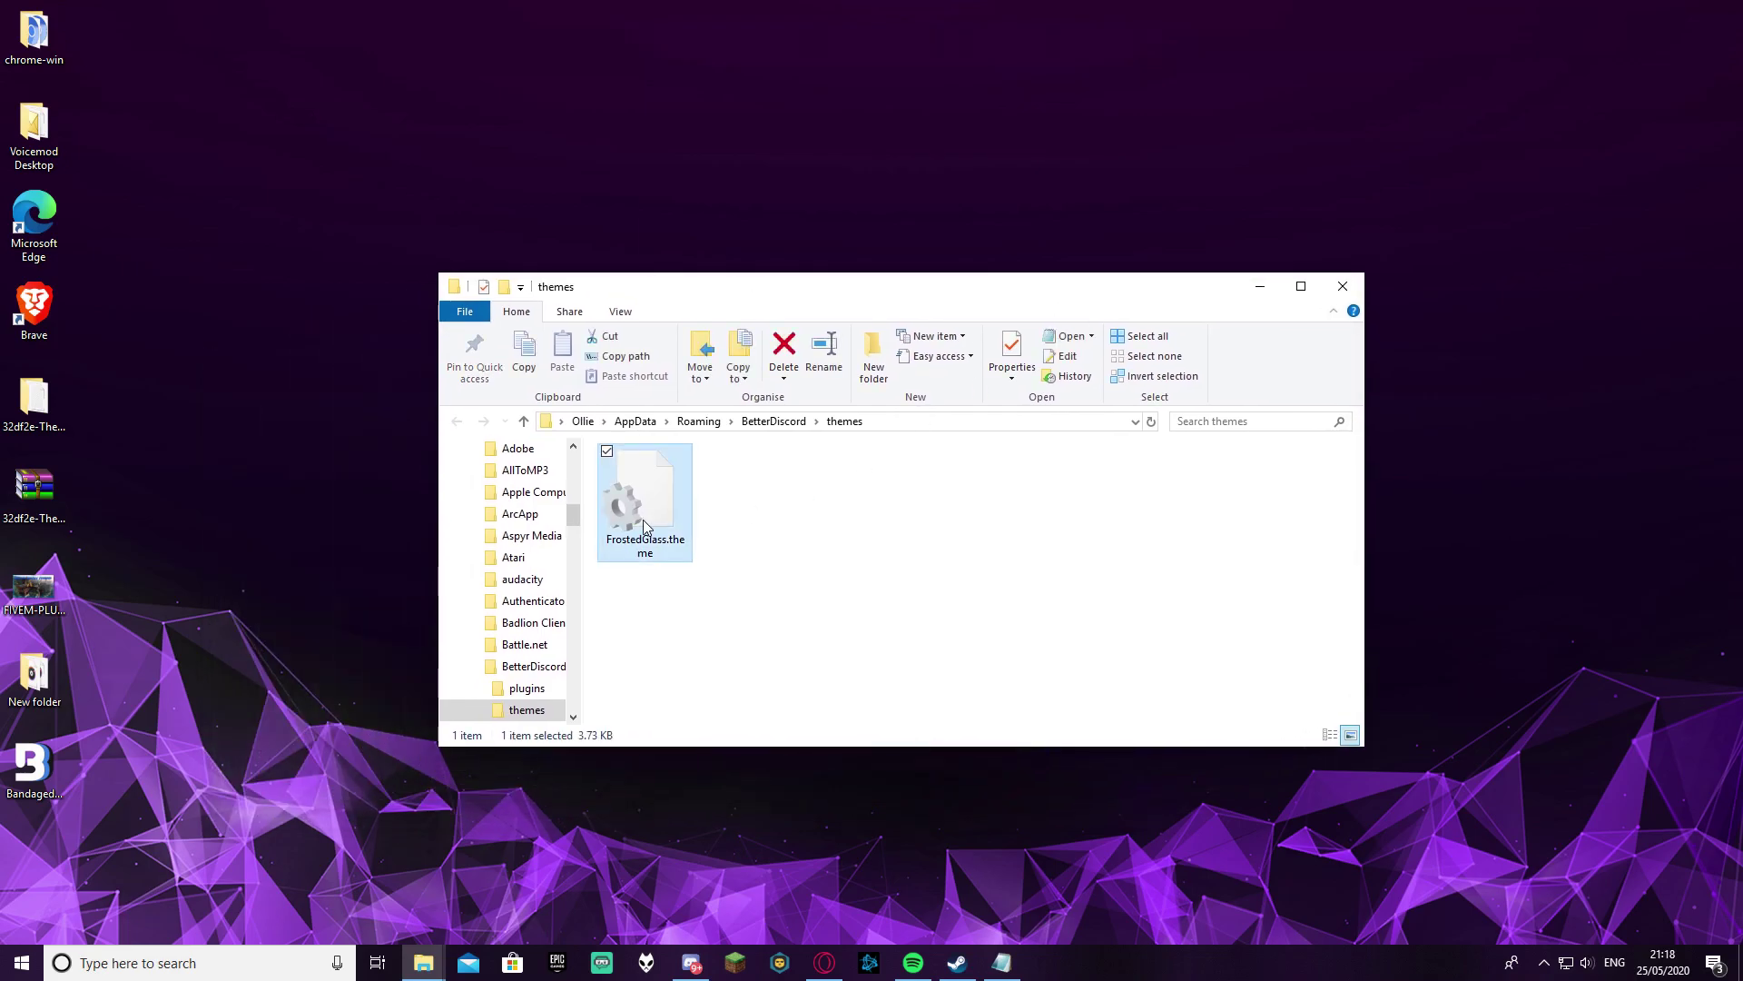
pyautogui.rightClick(641, 520)
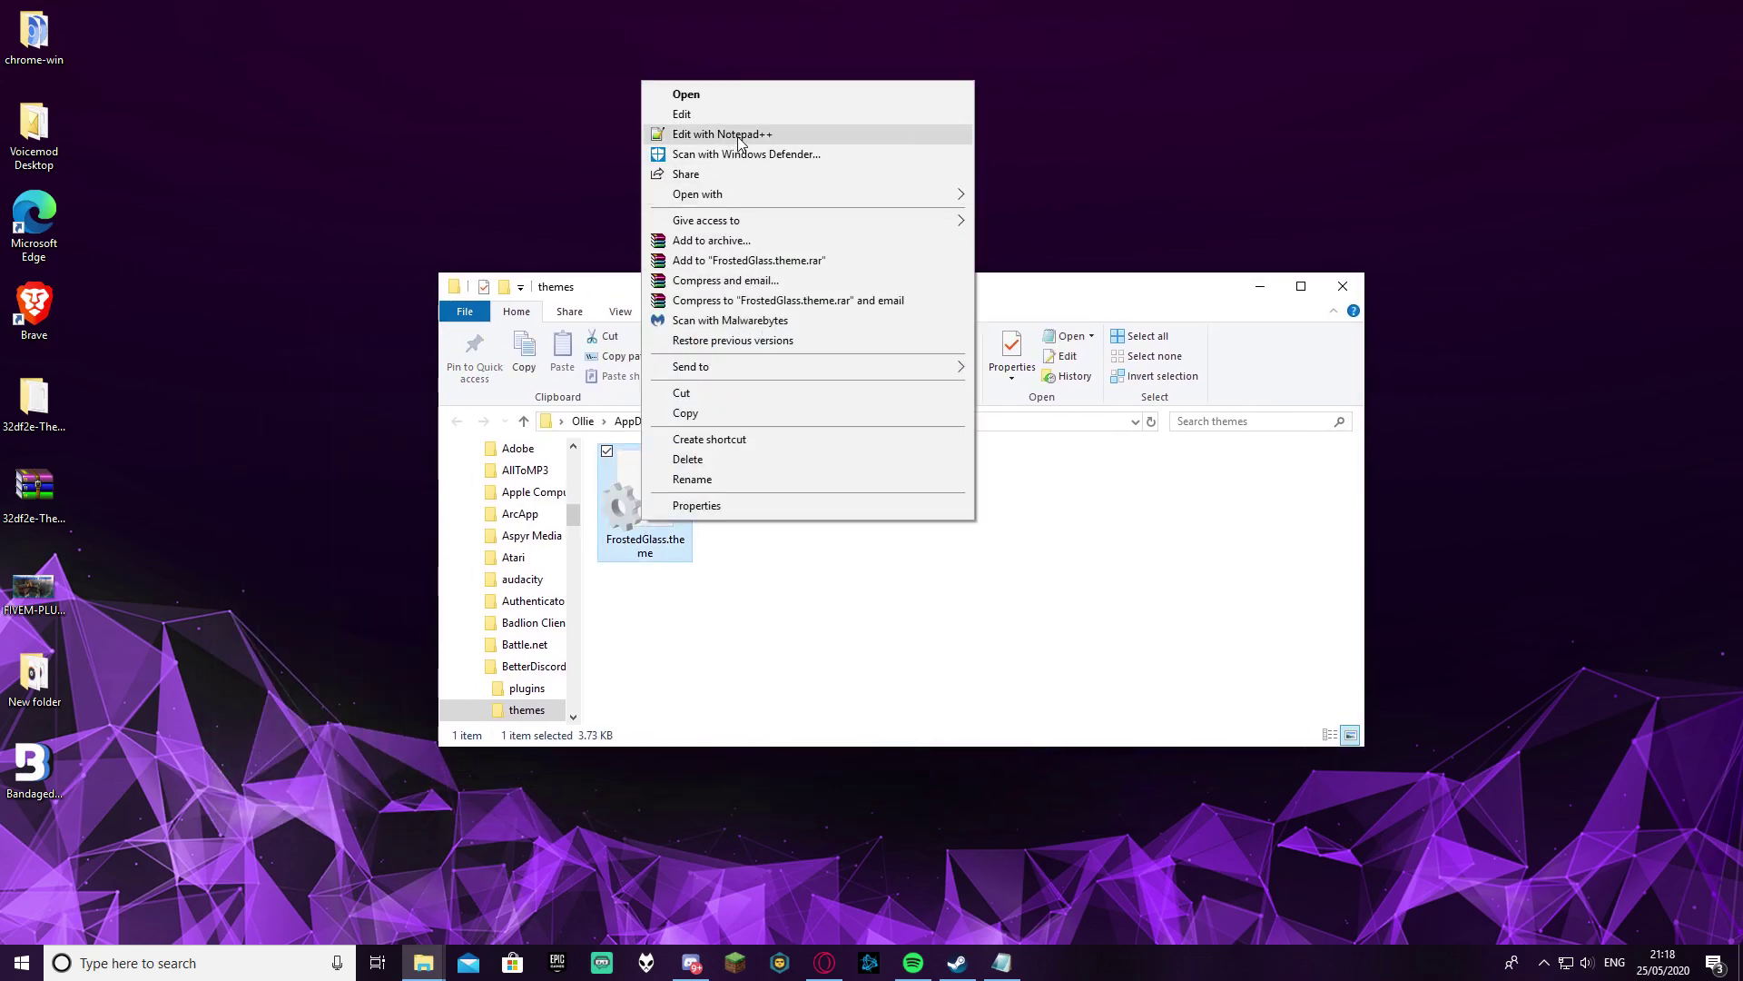
pyautogui.click(739, 135)
pyautogui.moveTo(845, 252); pyautogui.dragTo(919, 234)
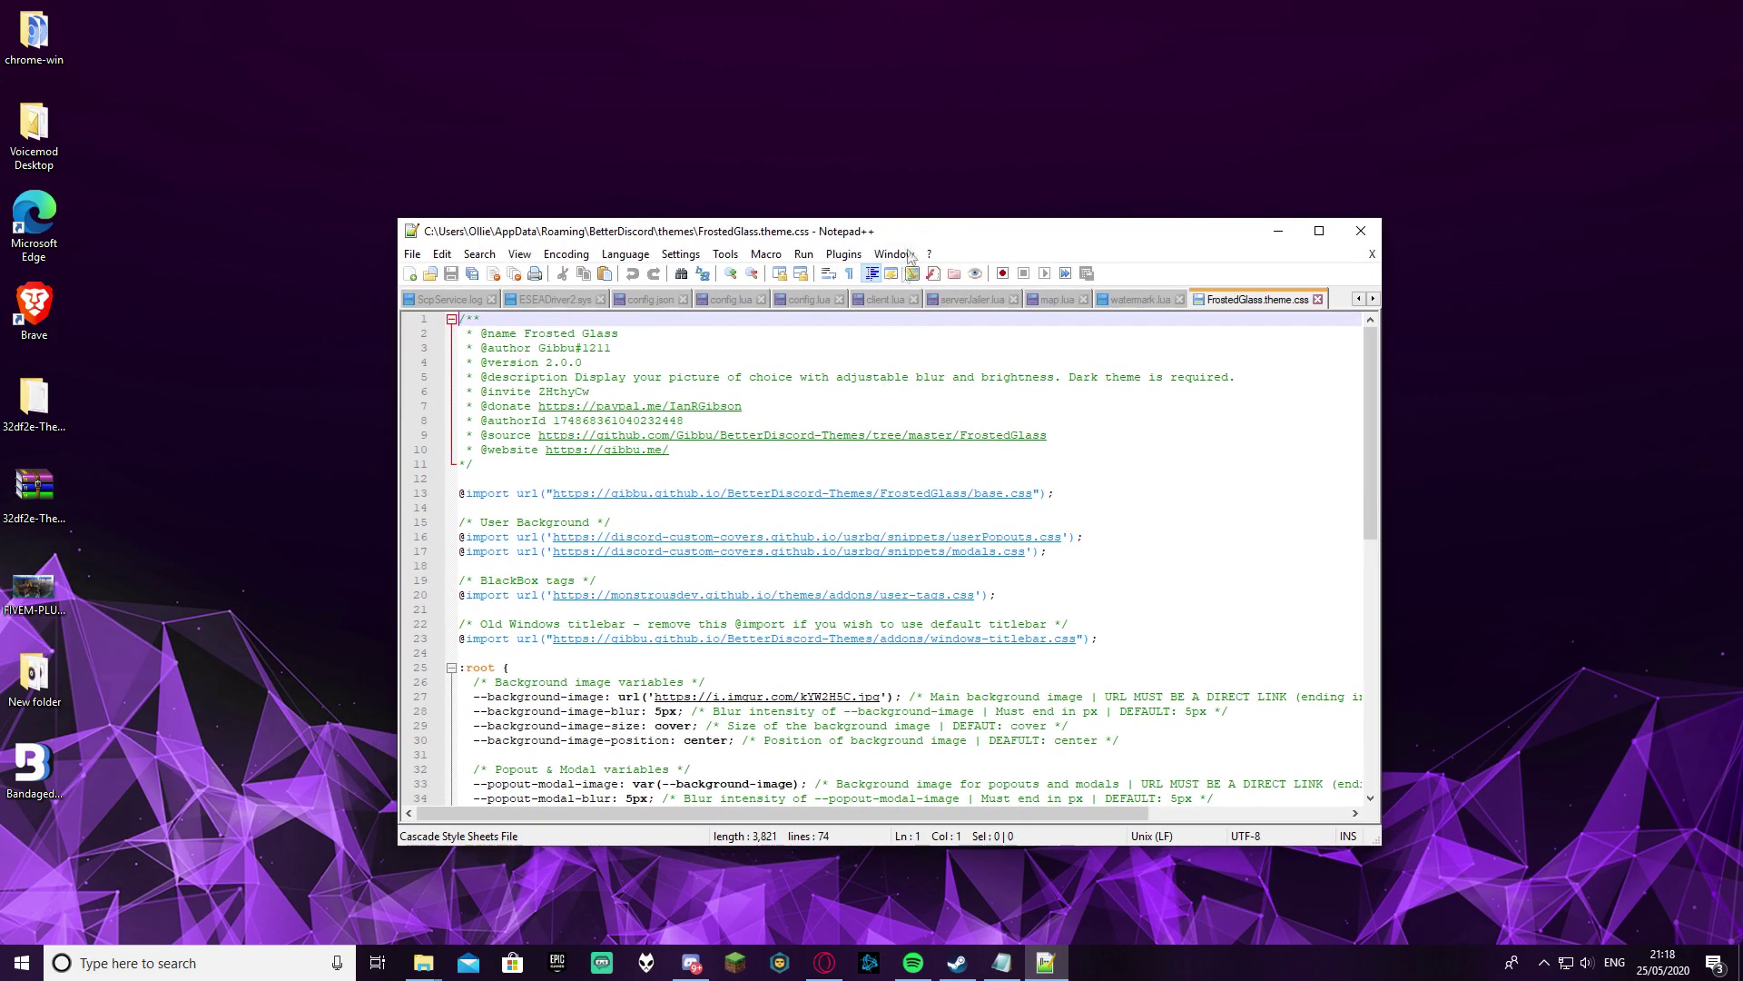
# Switch to the browser and open the gallery imgur.com/gallery/m4qQM in a new tab
pyautogui.click(808, 953)
pyautogui.click(803, 14)
pyautogui.click(776, 14)
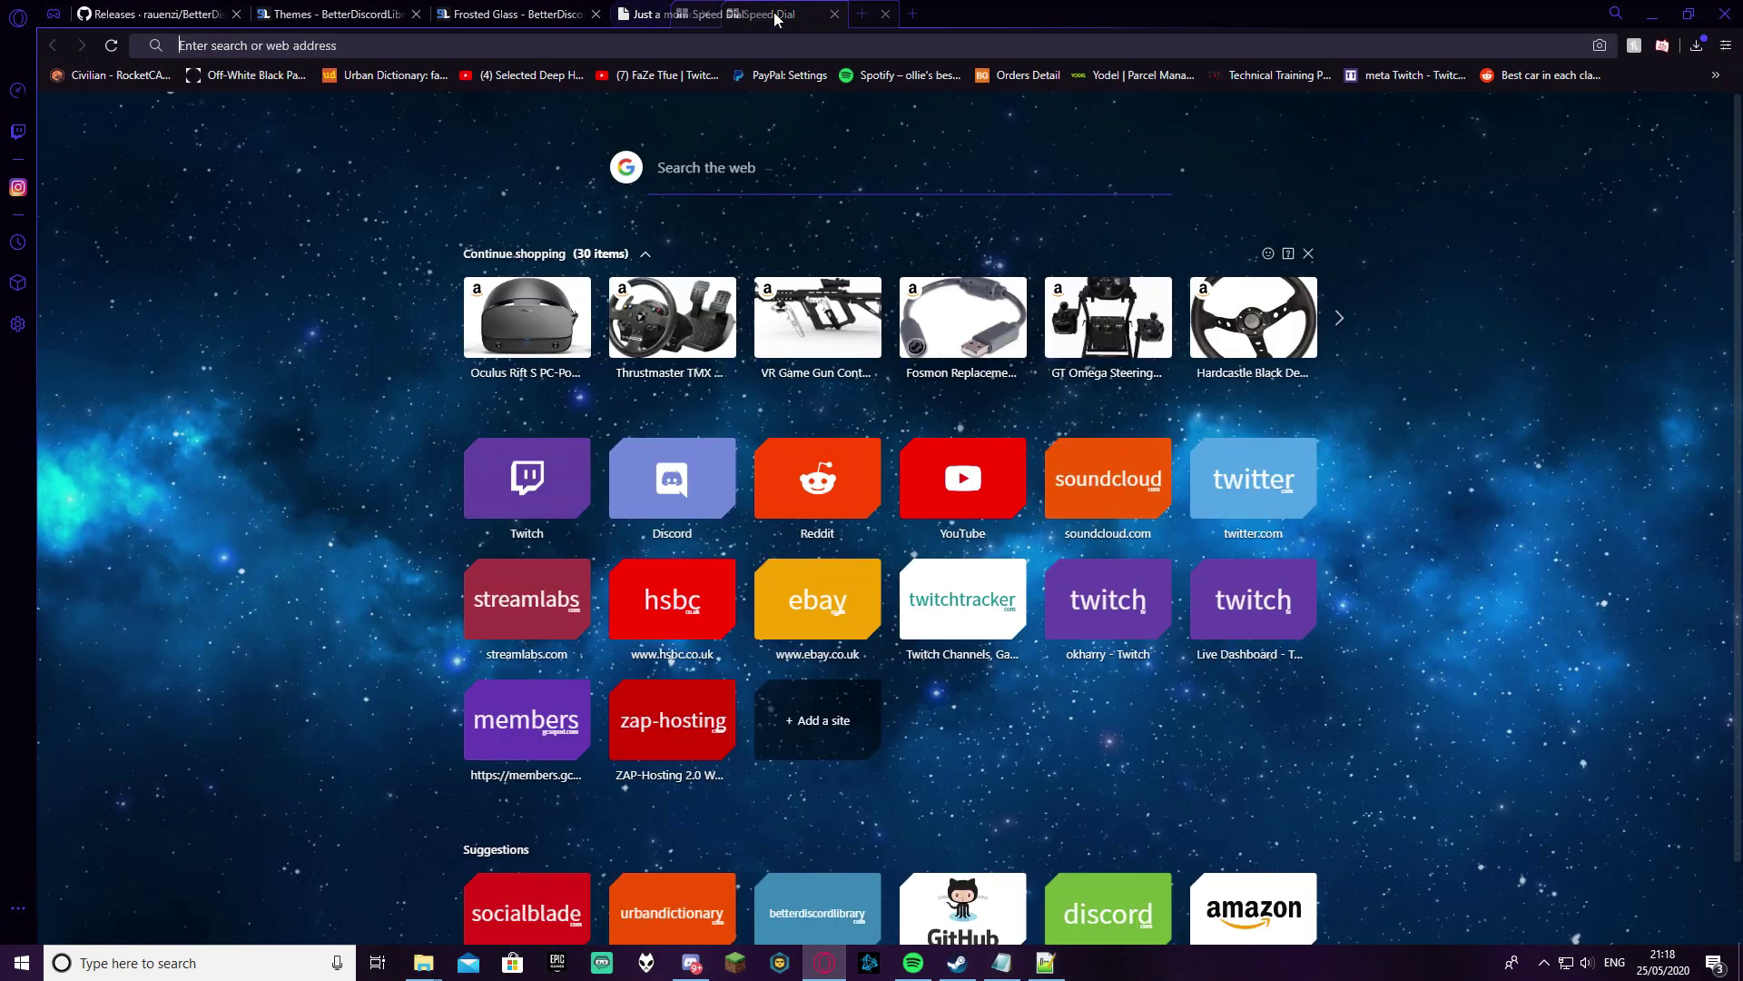
pyautogui.write('imgur.com/gallery/m4qQM')
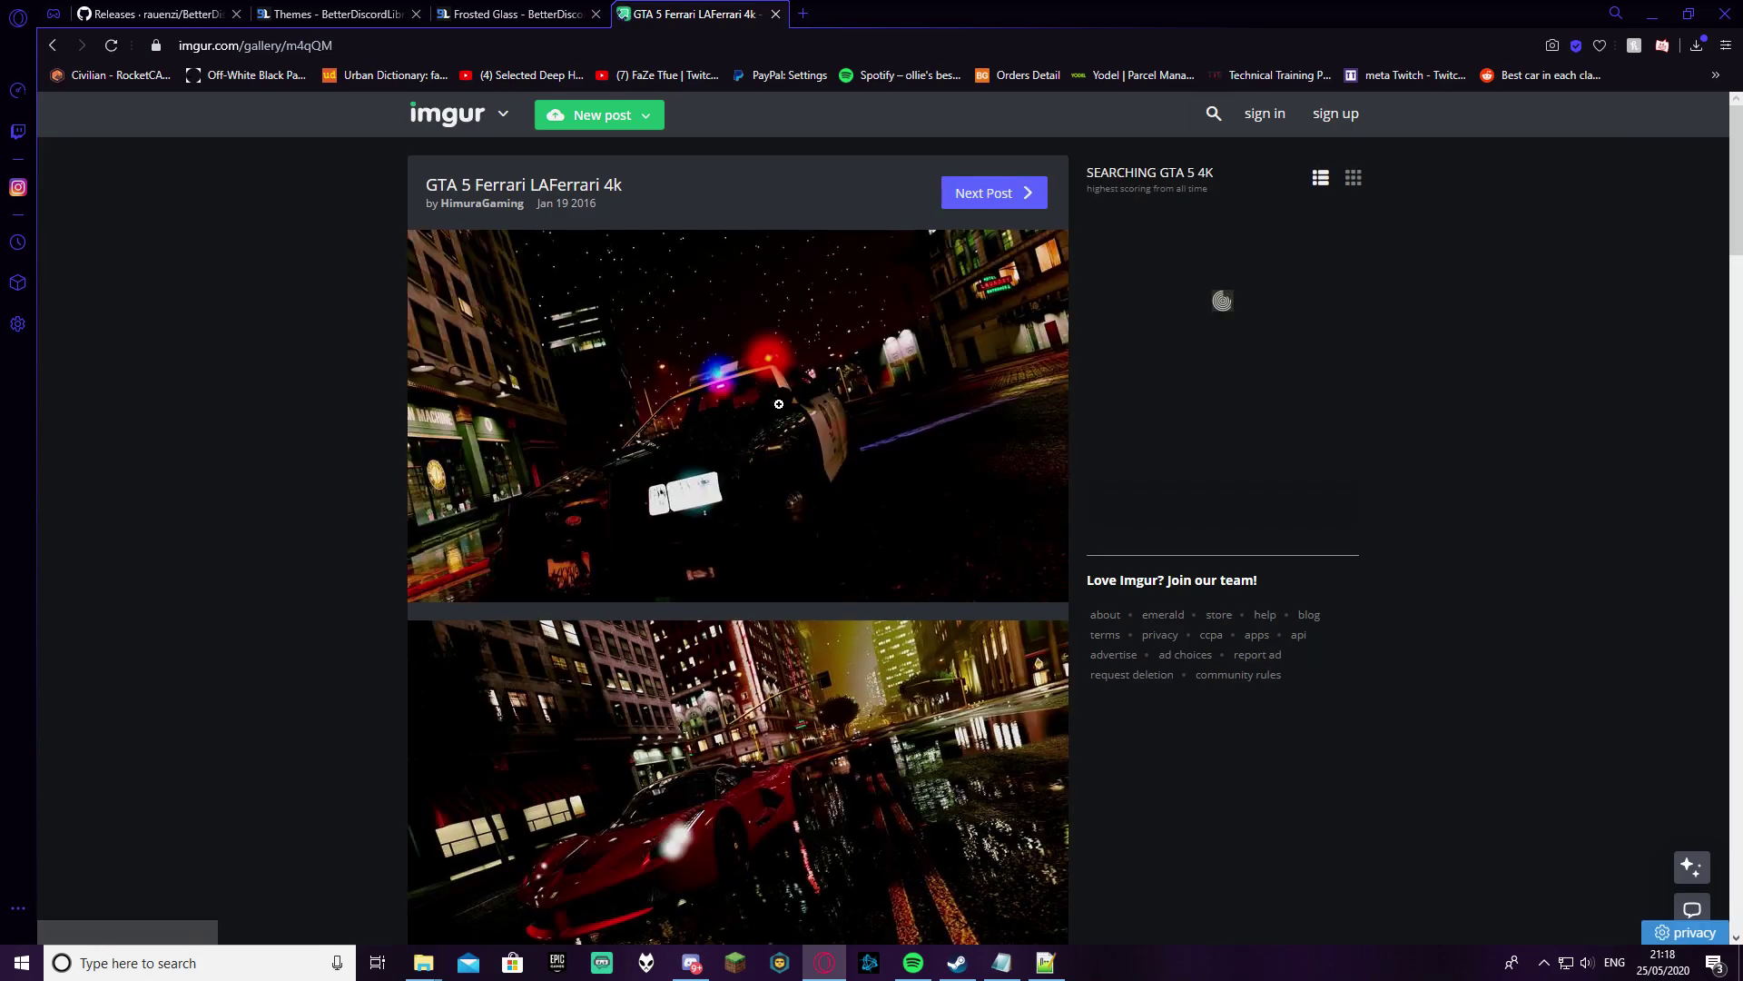
# Copy the image address of the red Ferrari in front of the graffiti building and minimize the browser
pyautogui.scroll(-15, 778, 403)
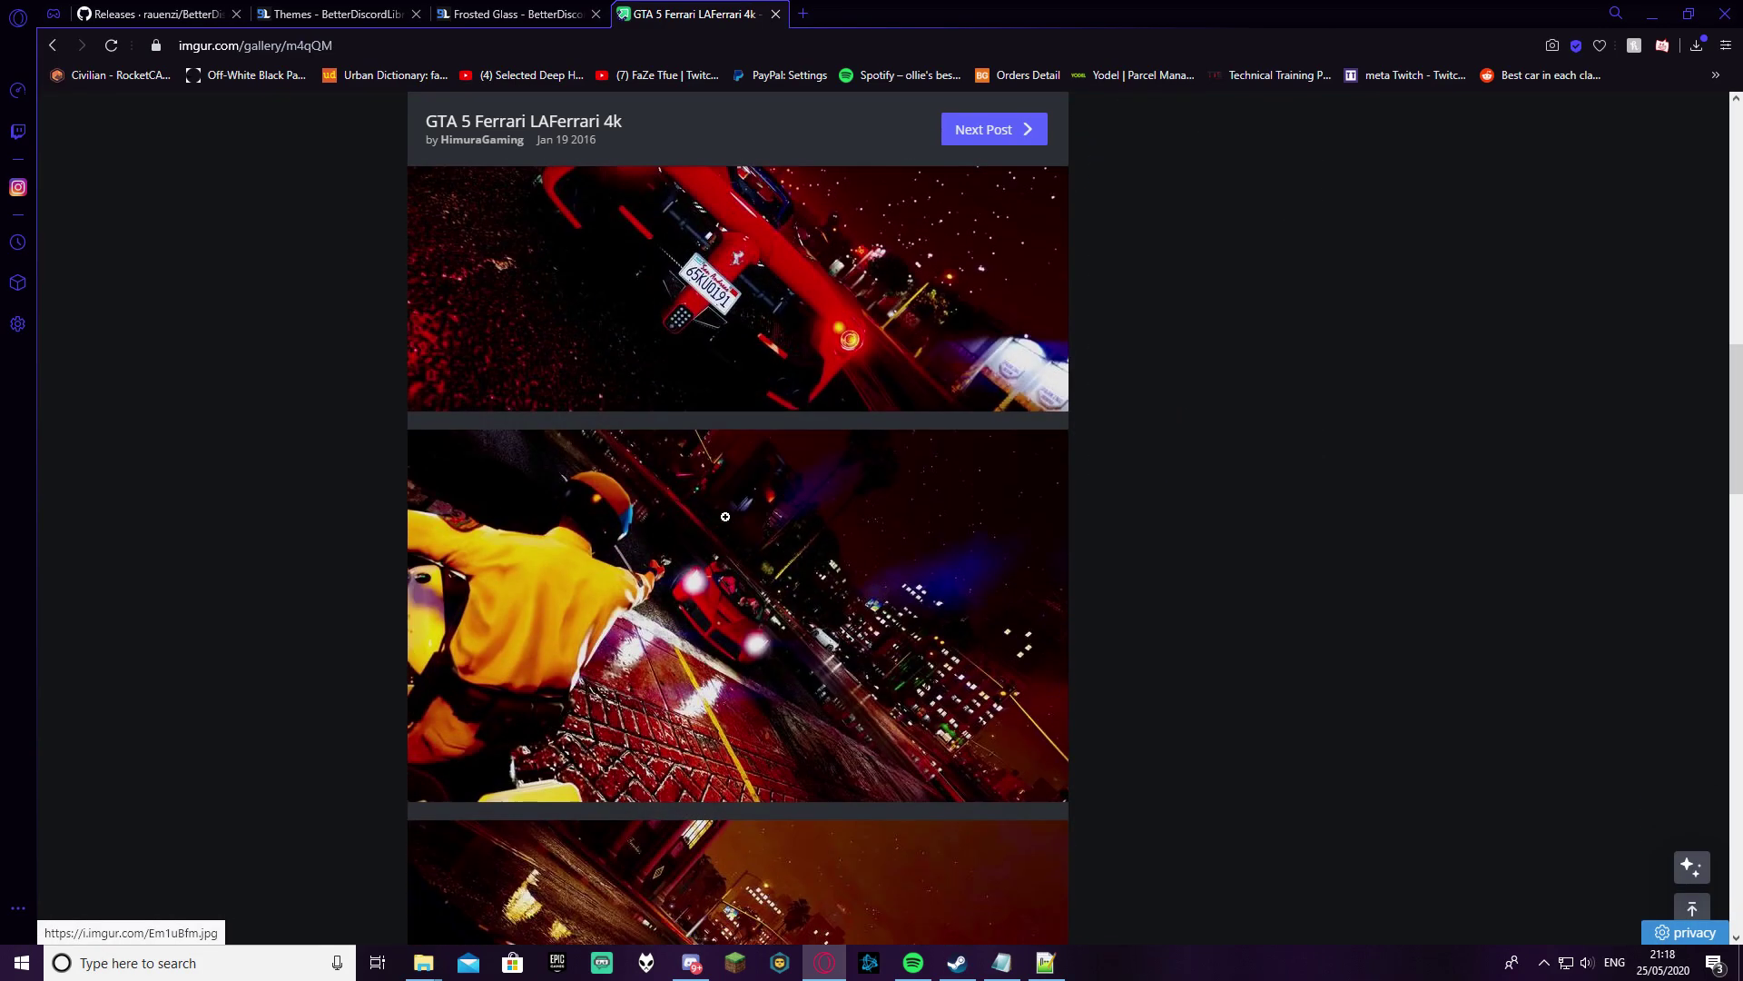
pyautogui.scroll(-10, 726, 516)
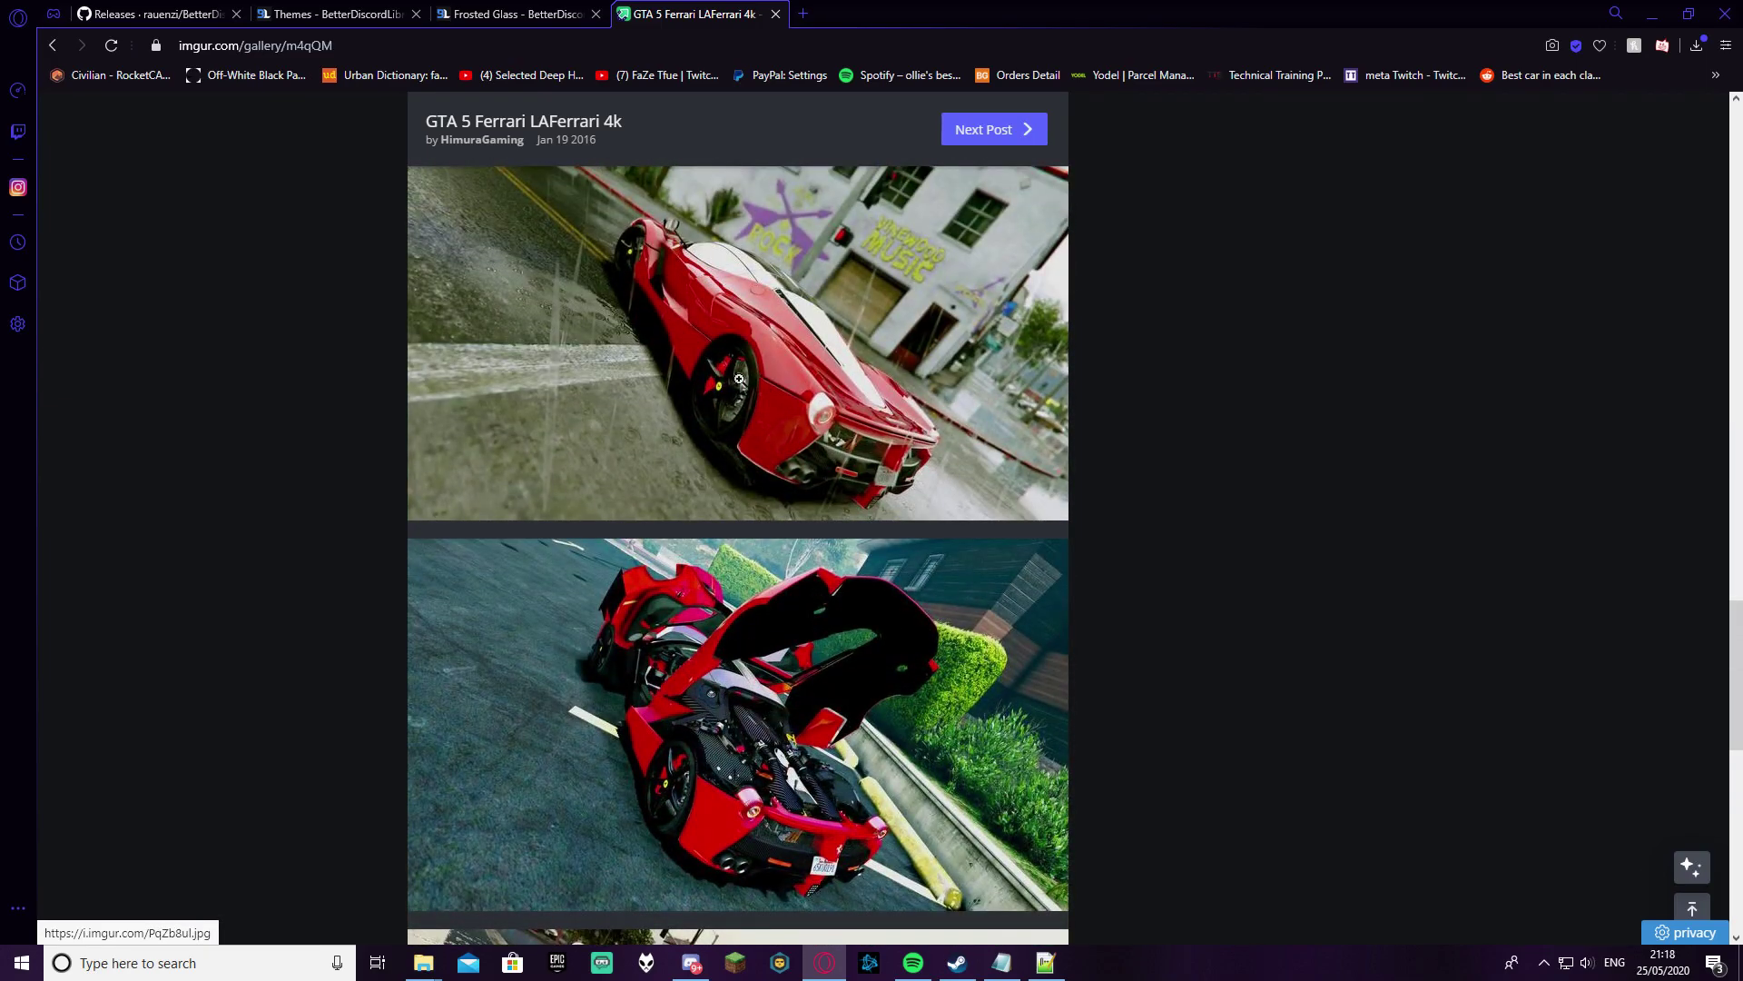
pyautogui.rightClick(739, 379)
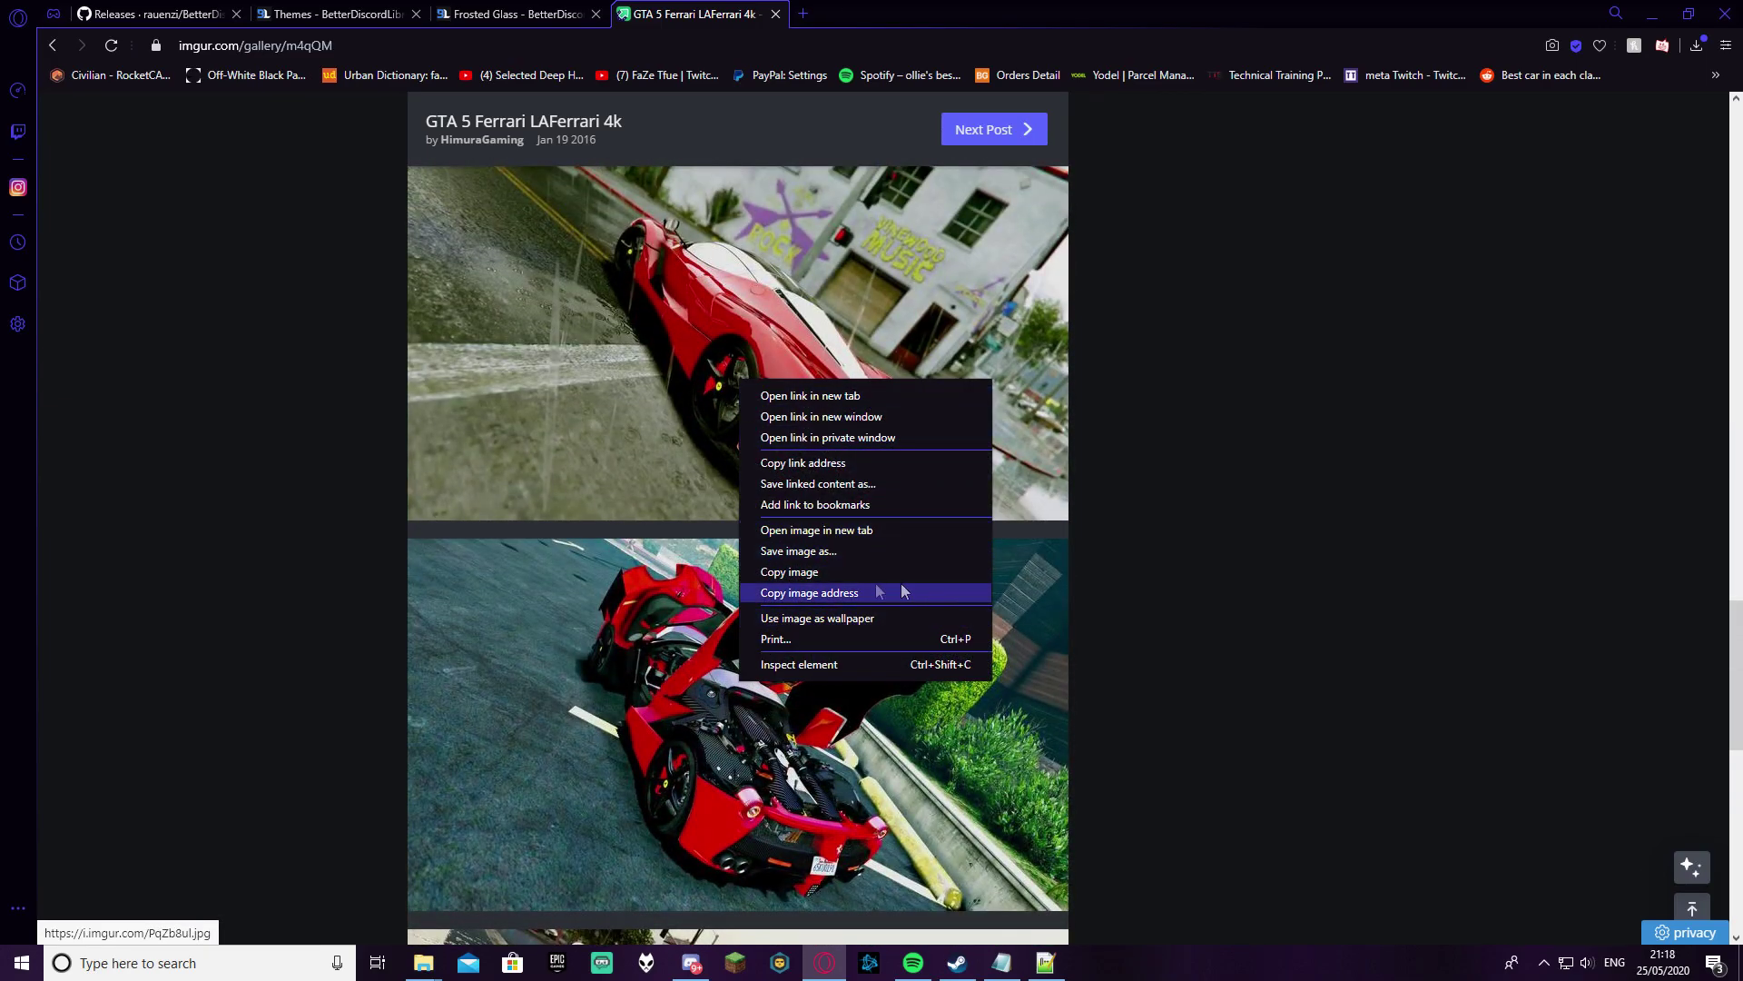
pyautogui.click(837, 593)
pyautogui.click(1652, 14)
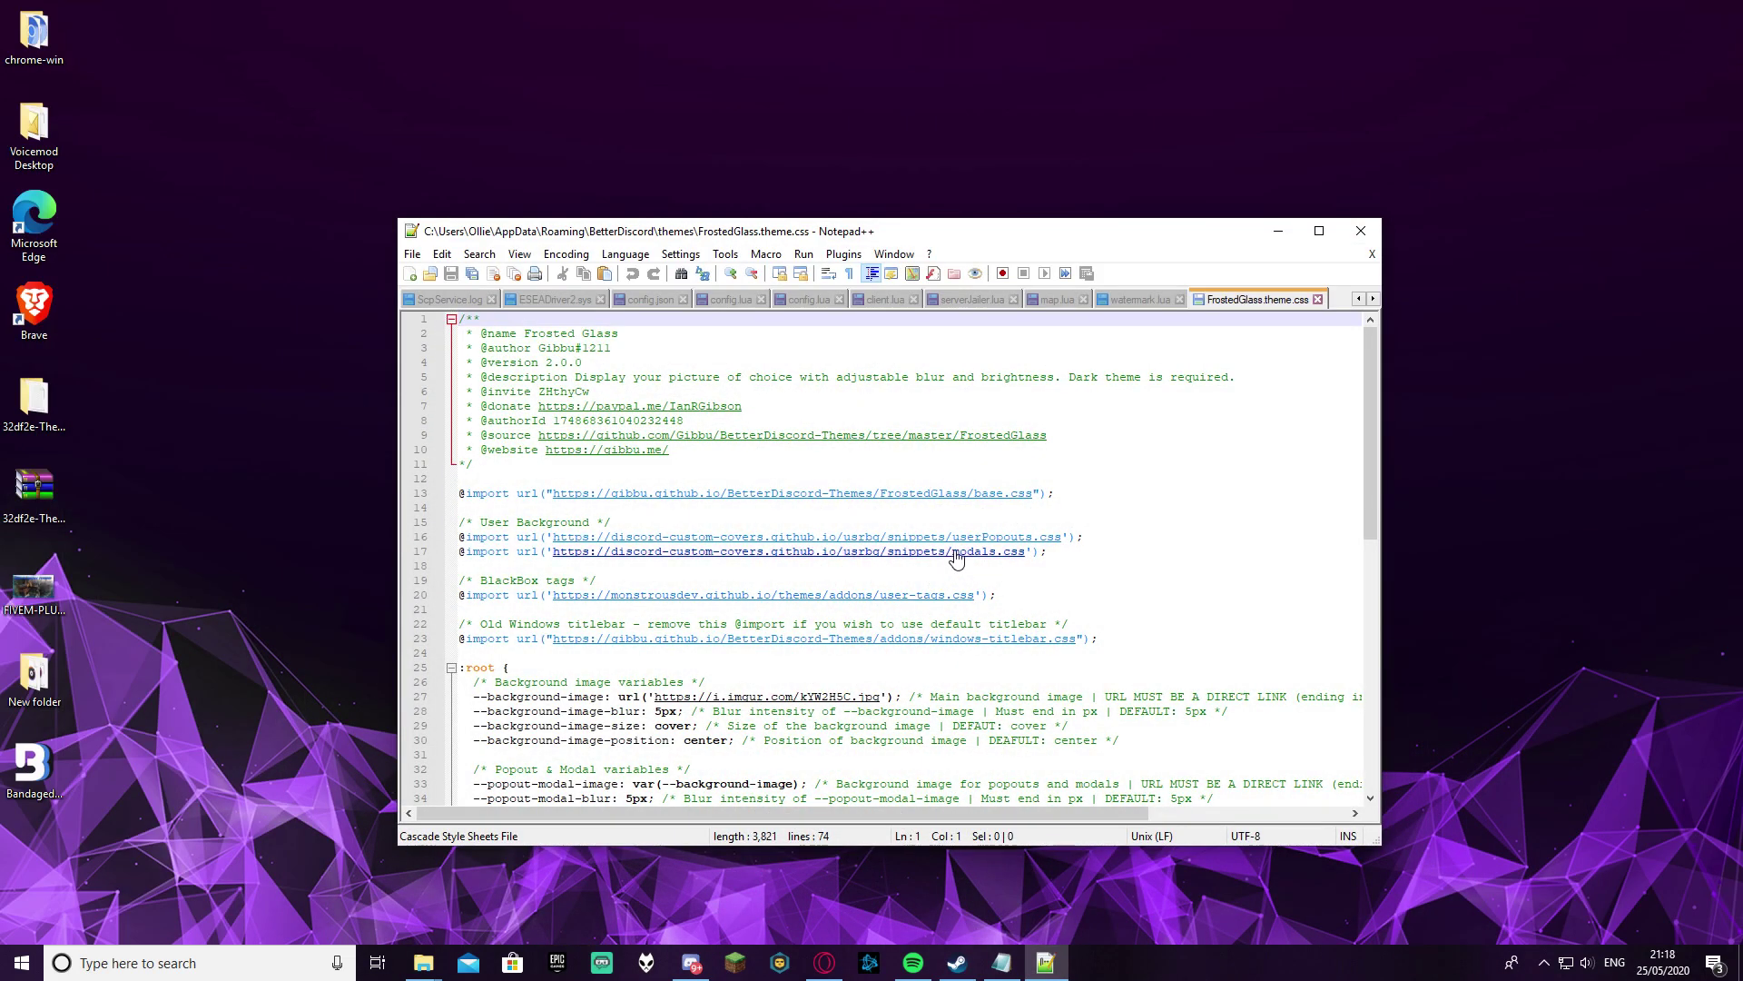
pyautogui.scroll(-3, 676, 516)
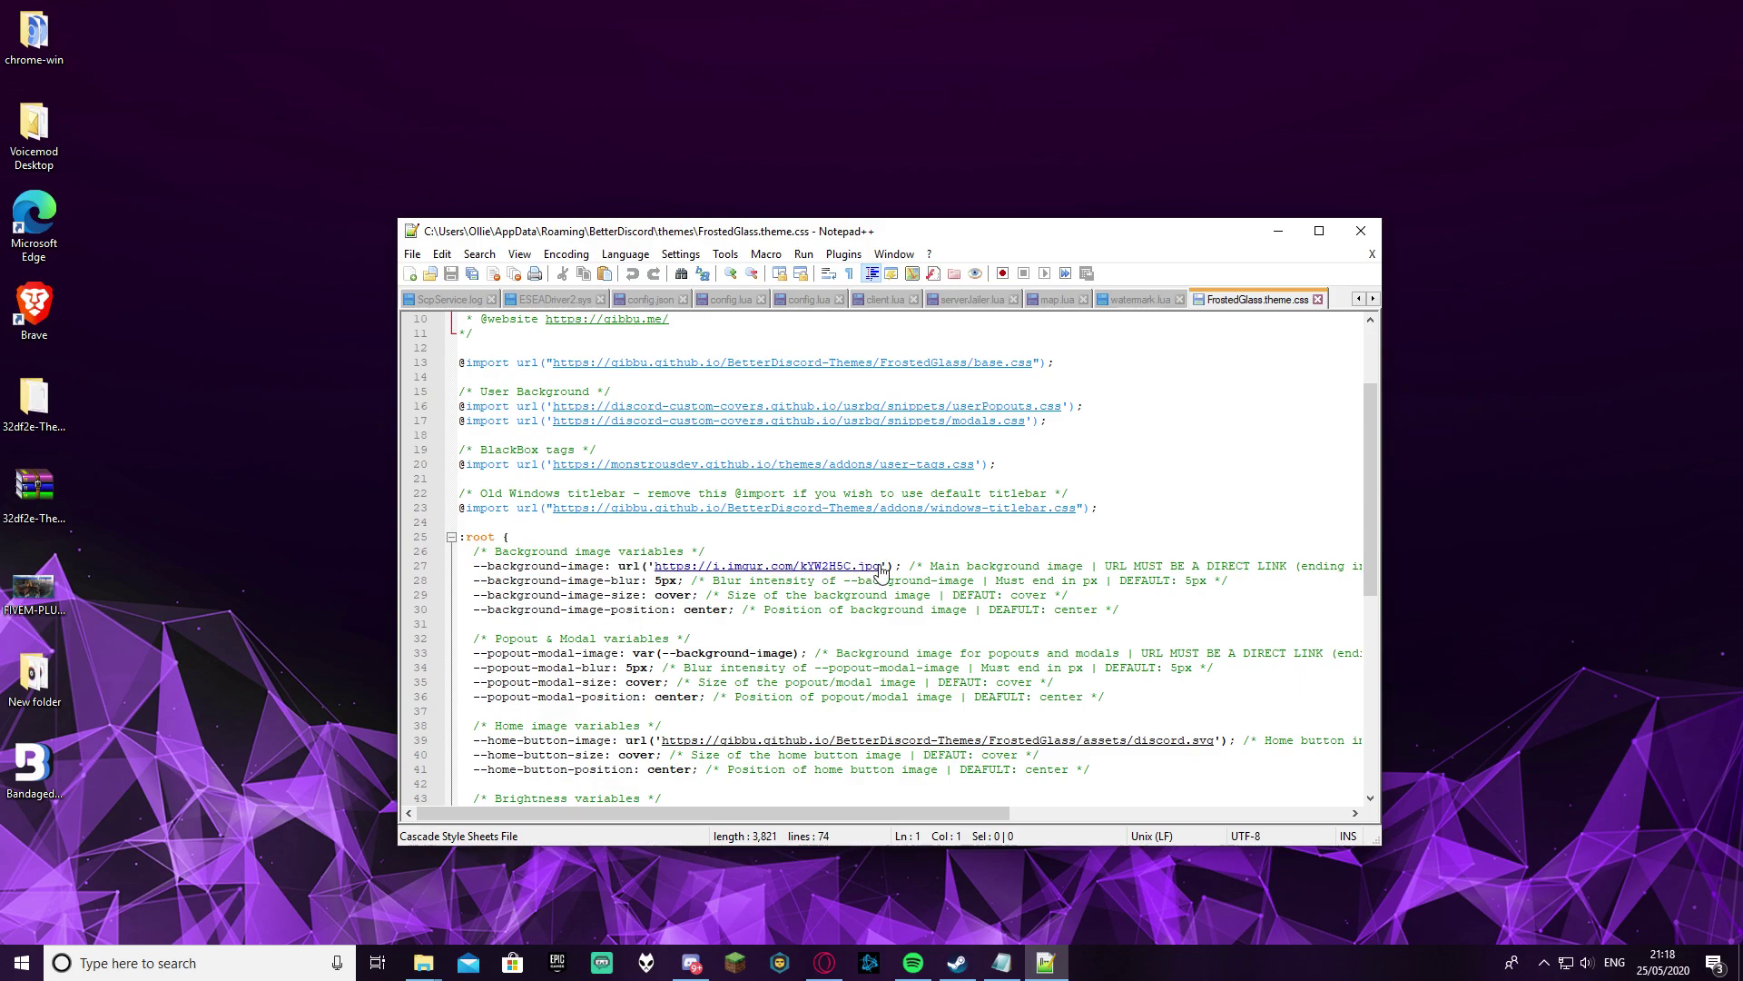
pyautogui.moveTo(880, 570); pyautogui.dragTo(657, 570)
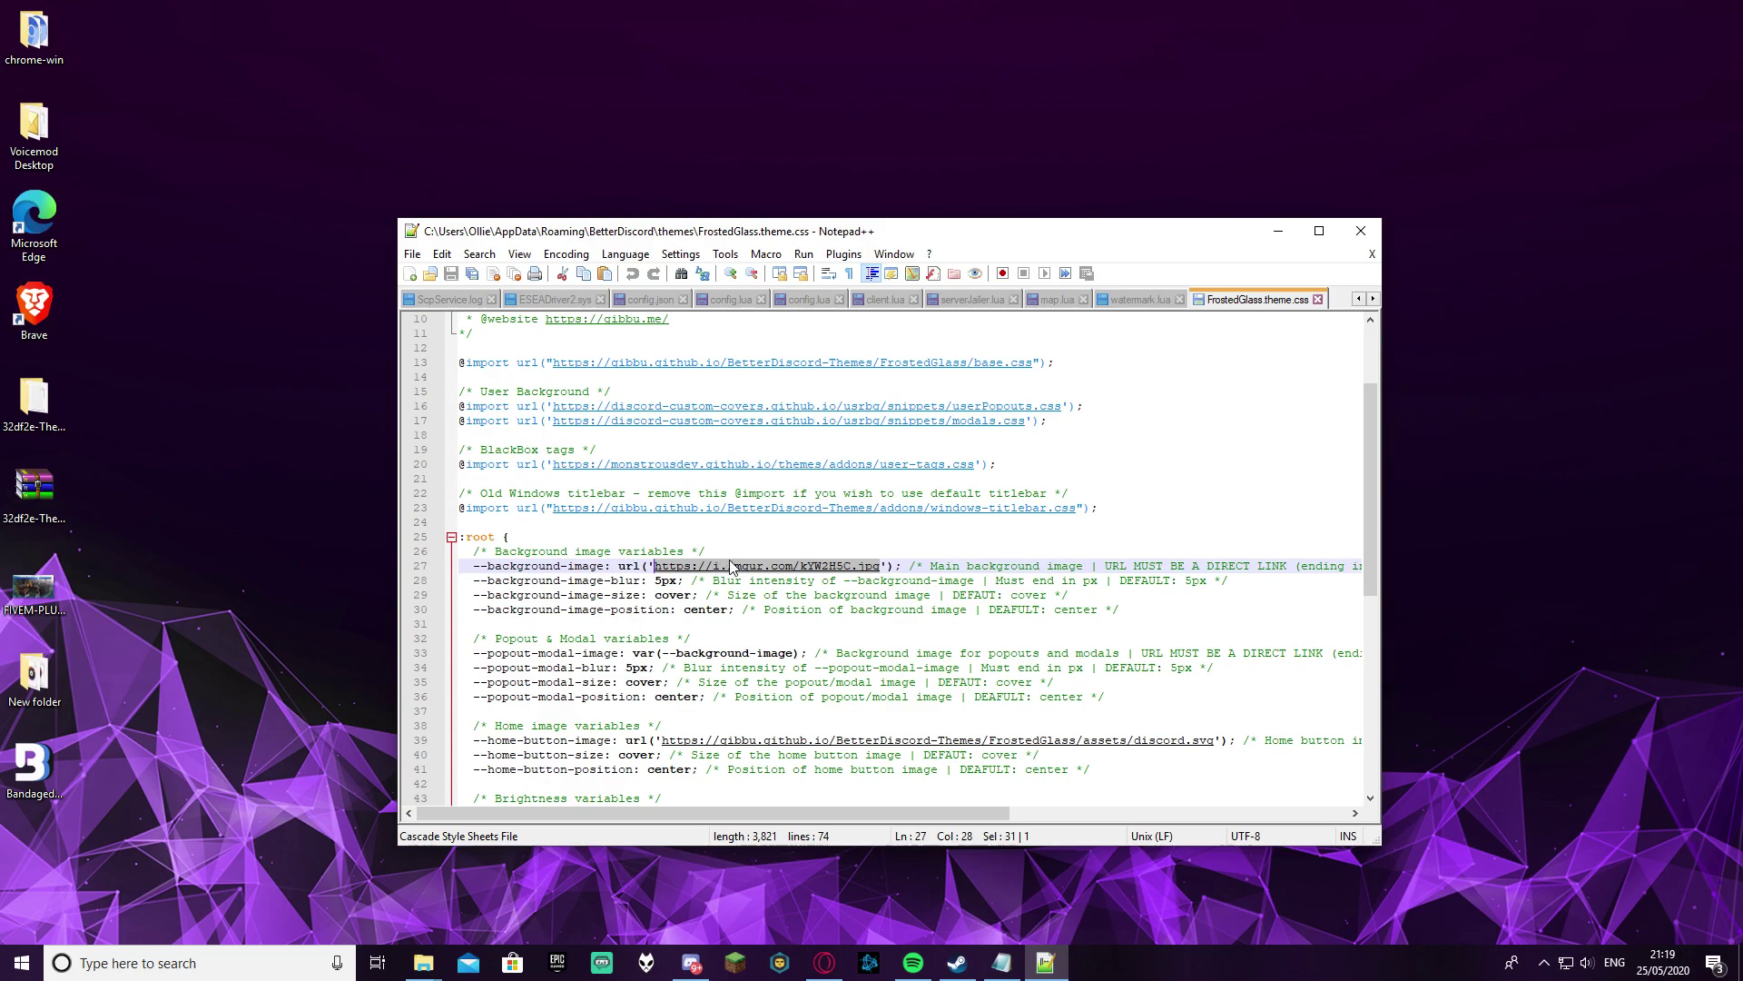
pyautogui.press('BackSpace')
pyautogui.hotkey('ctrl', 'v')
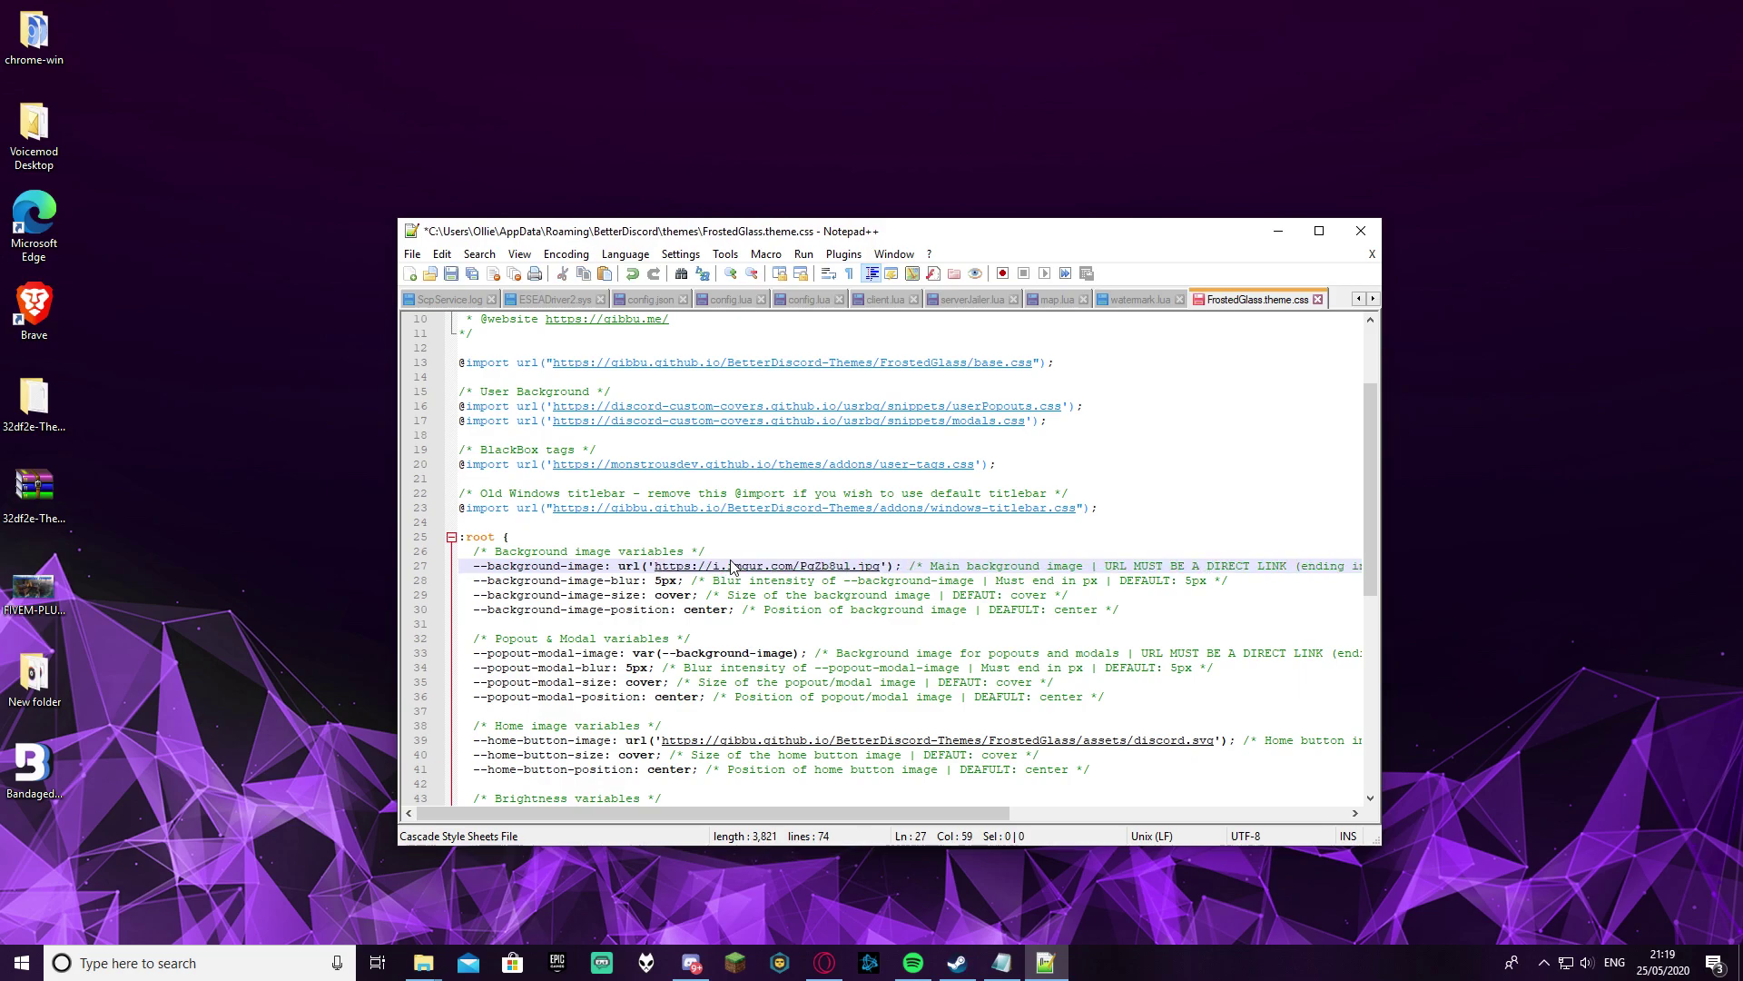
pyautogui.click(442, 254)
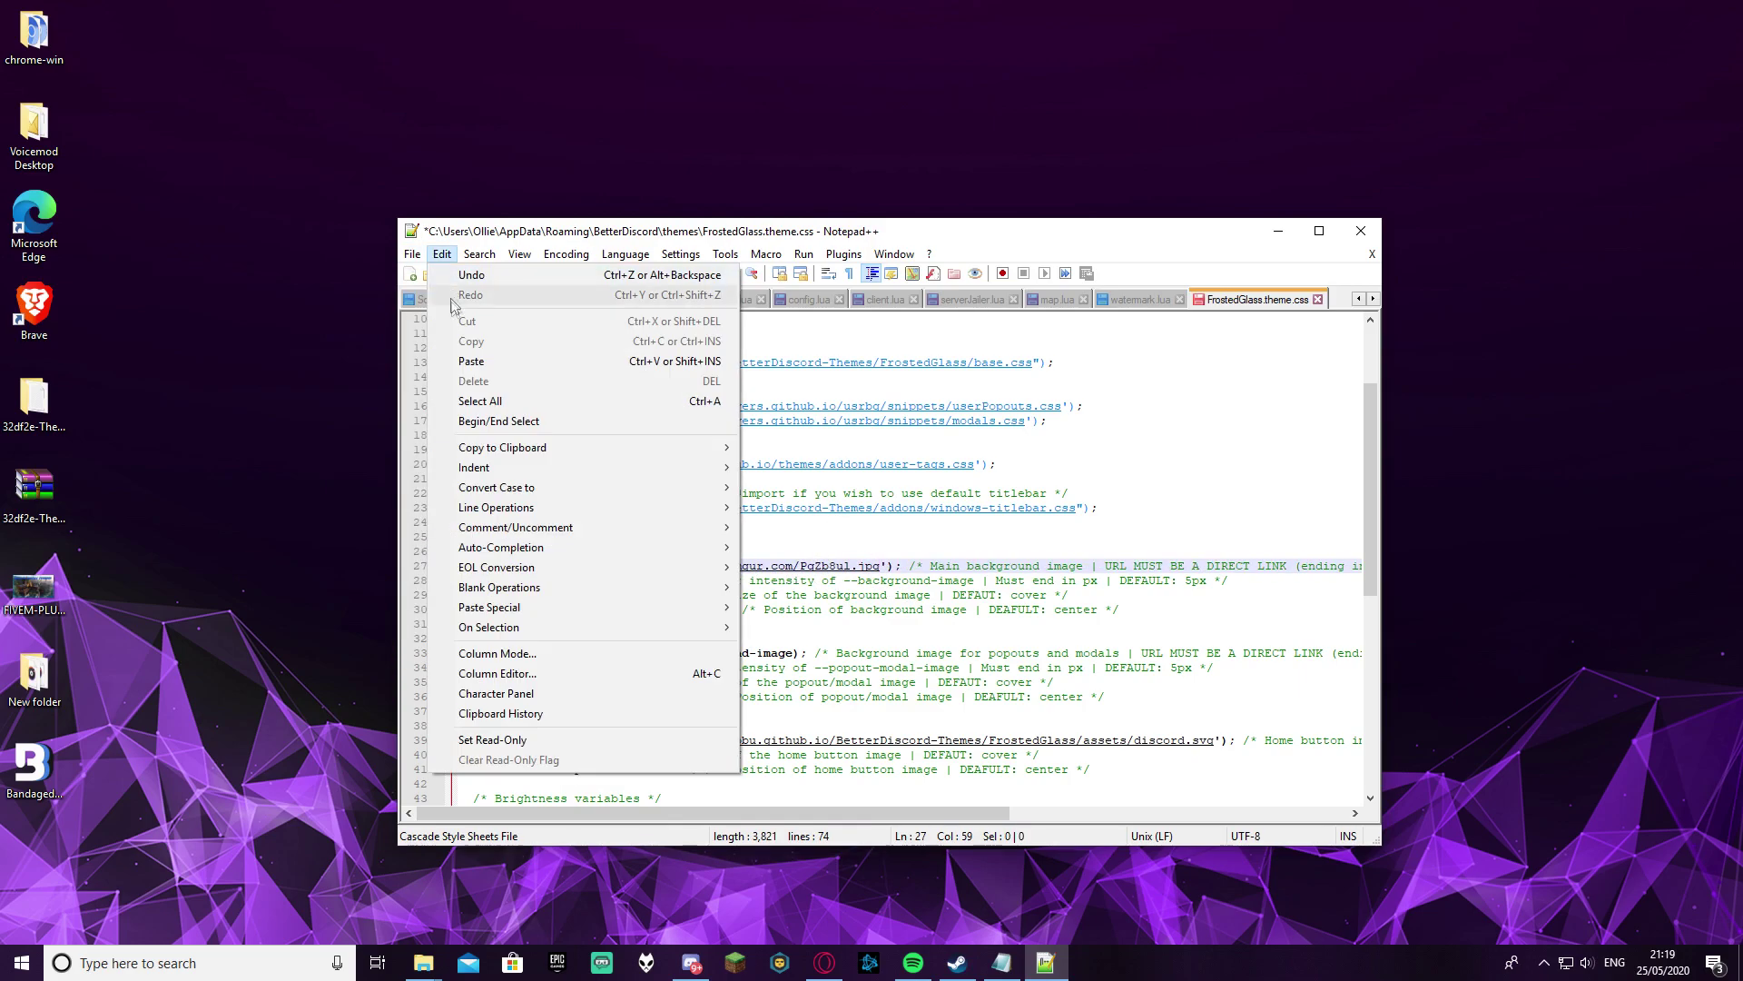
pyautogui.moveTo(412, 254)
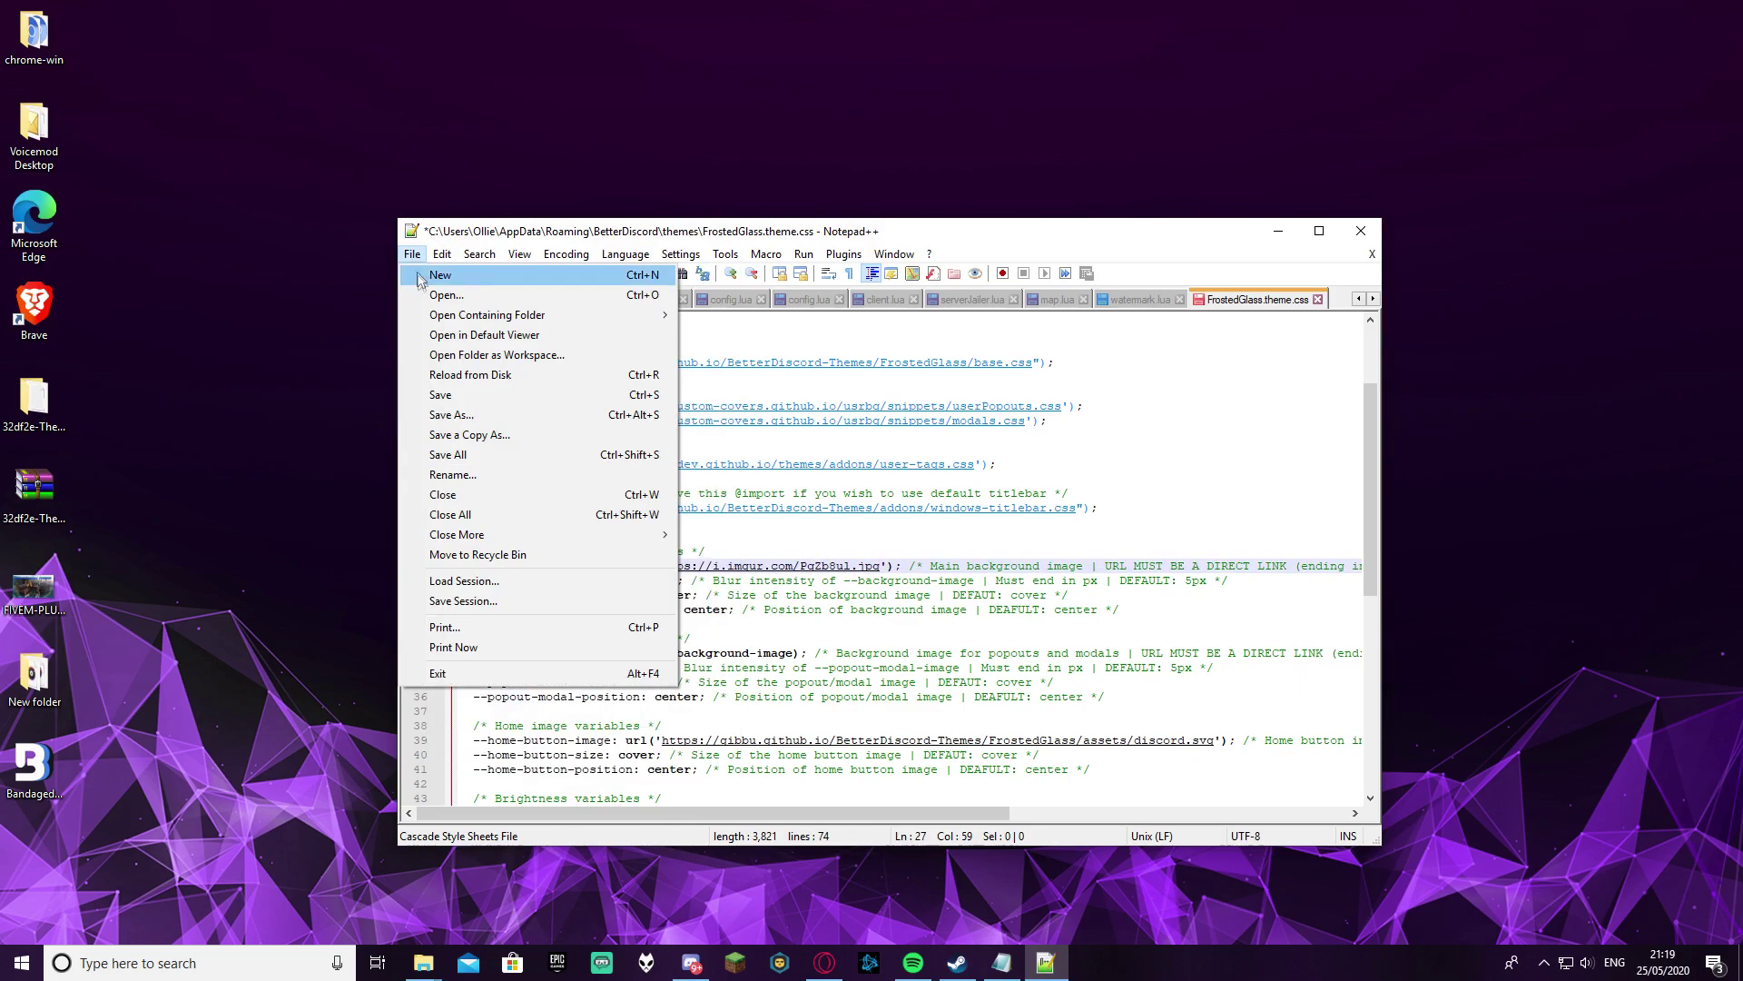
pyautogui.click(441, 394)
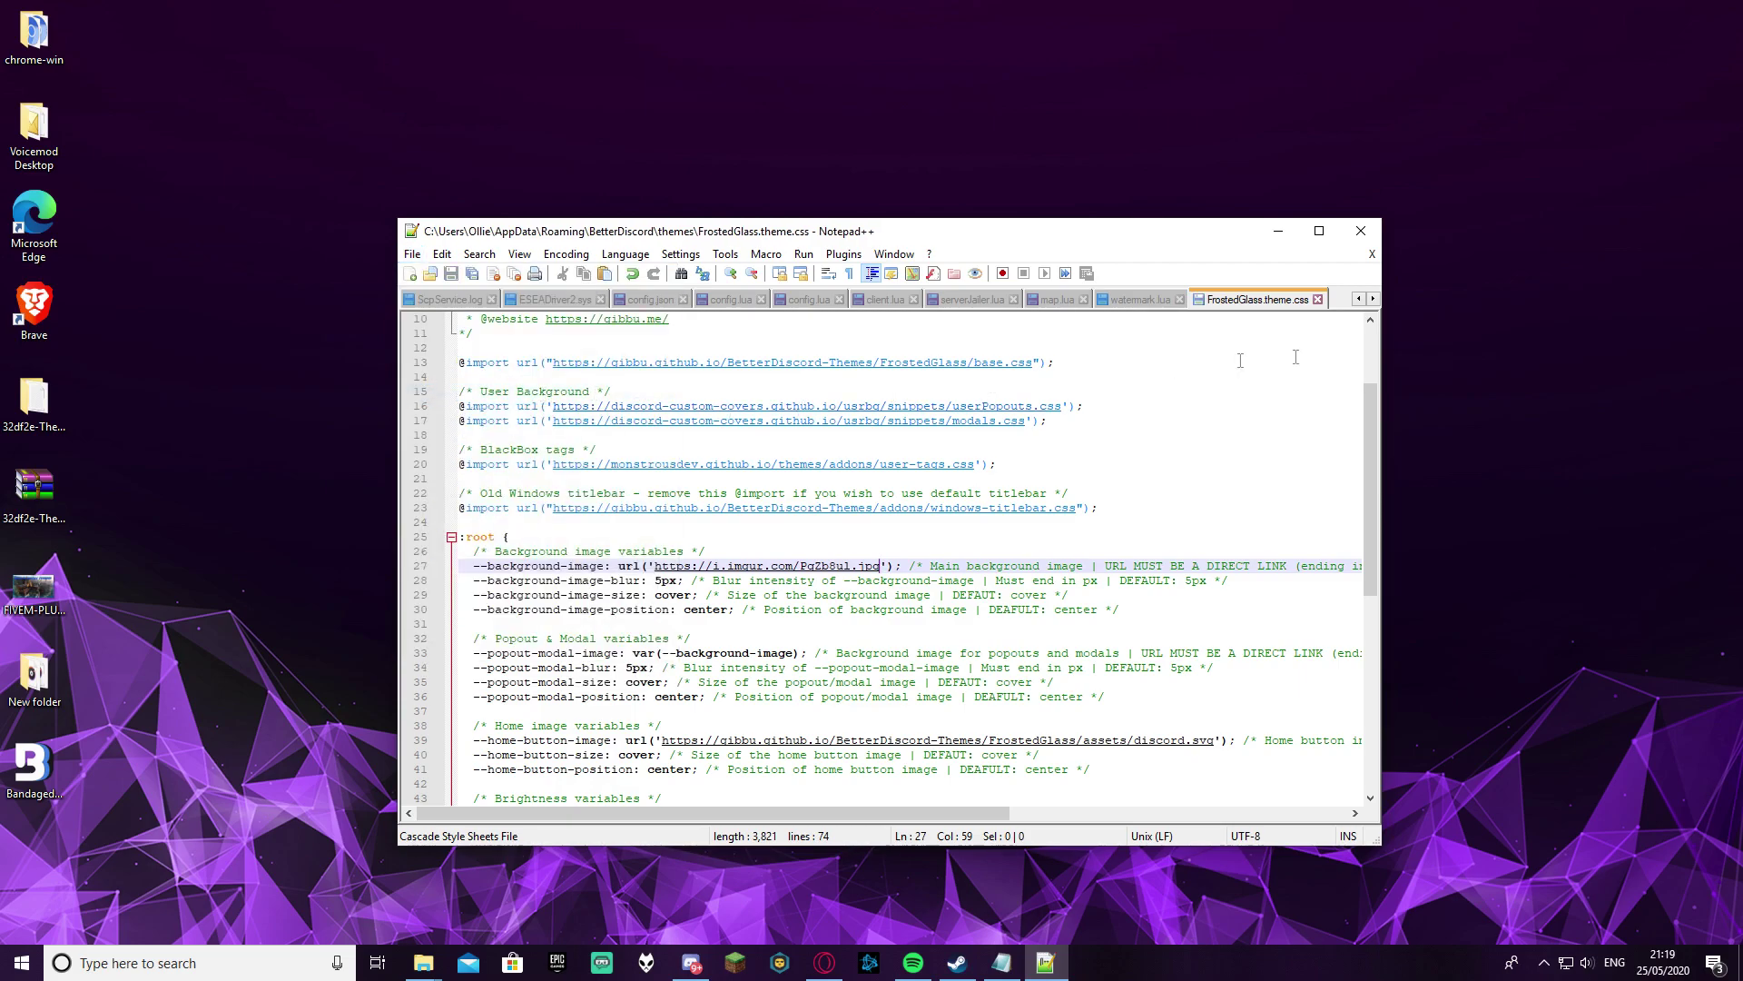
# Switch to Discord and leave the user settings to view the new background
pyautogui.click(692, 962)
pyautogui.click(1296, 88)
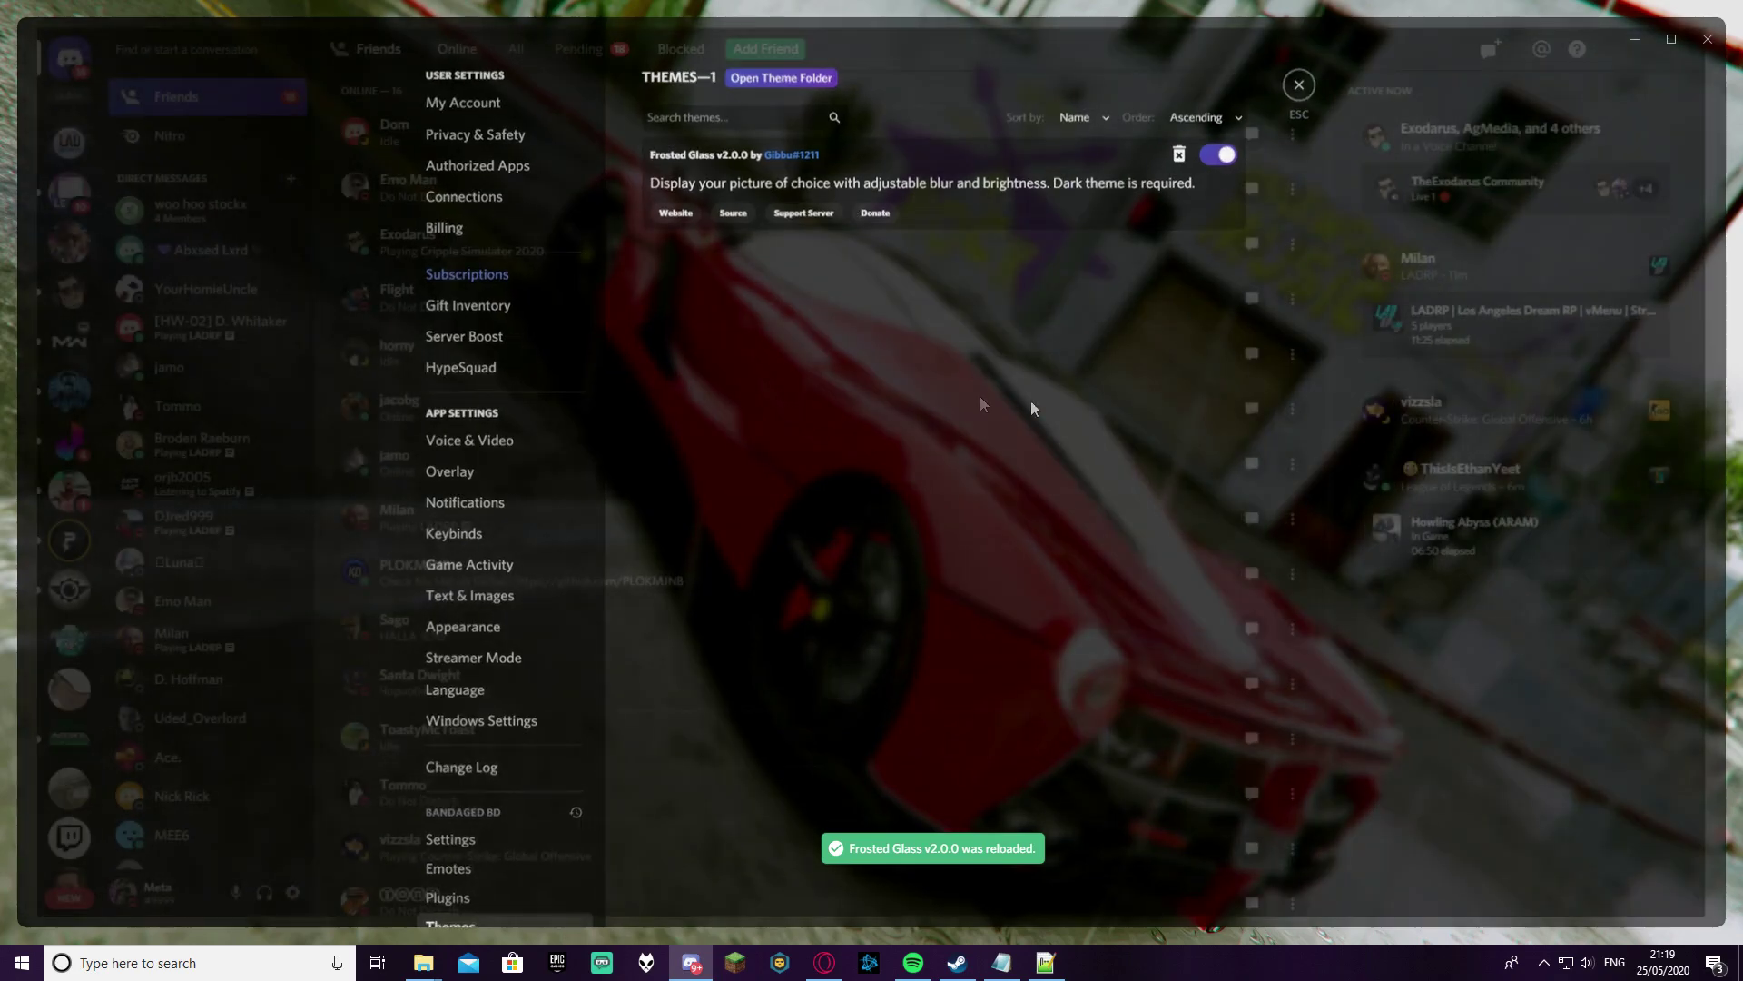